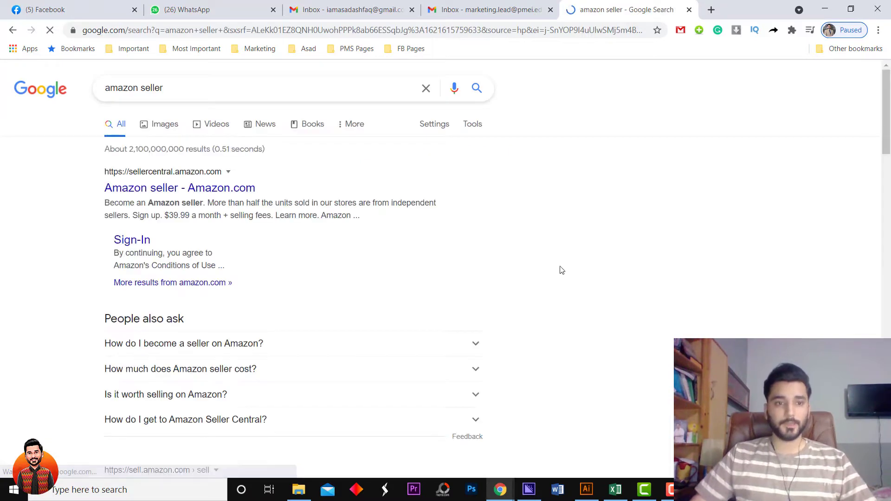
# Go to sellercentral.amazon.com from the search results and start creating a new Amazon account.
pyautogui.click(140, 189)
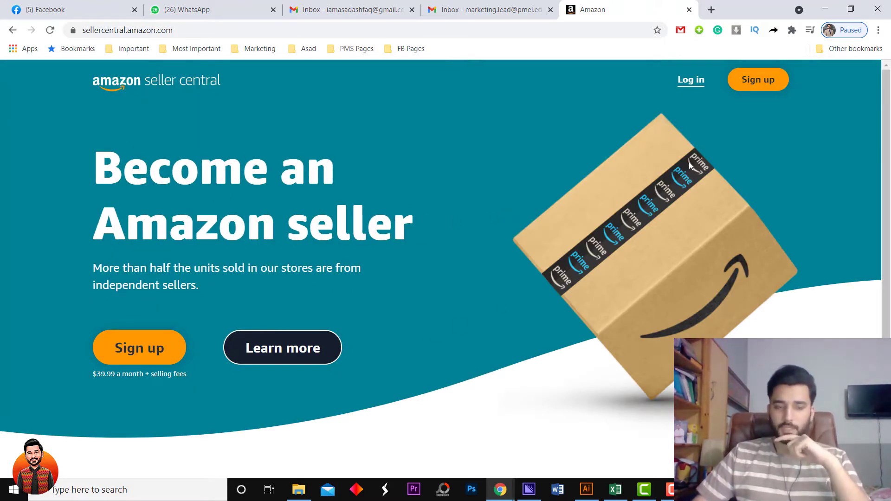
pyautogui.click(762, 80)
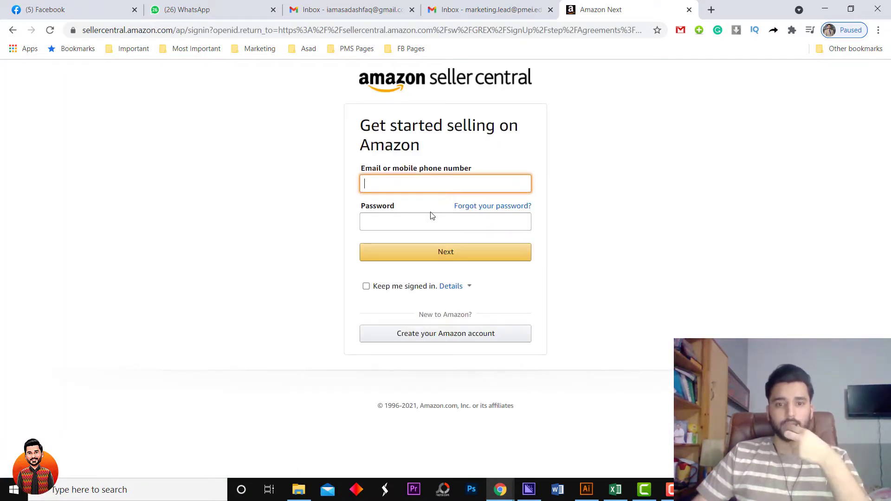
pyautogui.click(442, 336)
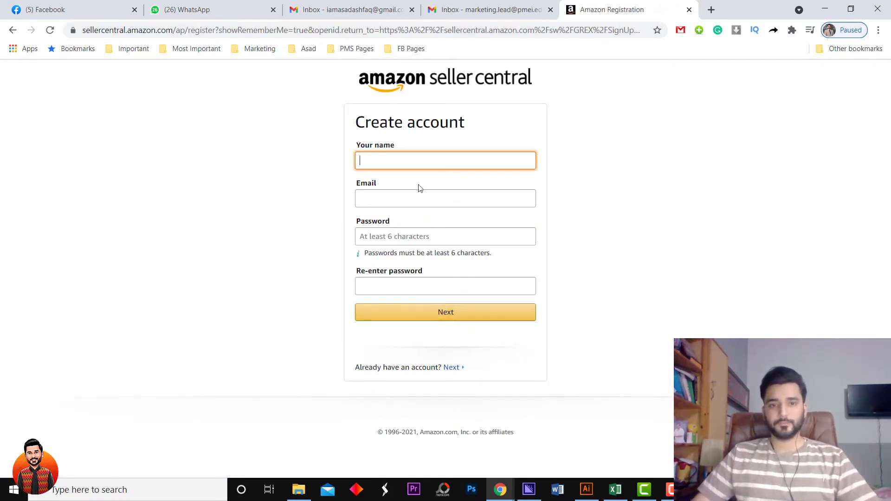
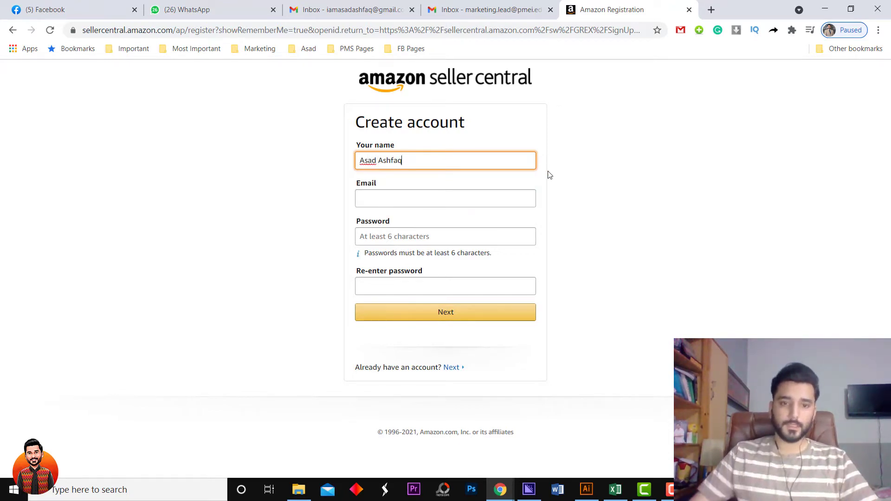
# Enter the account holder's name, the suggested email address, and the password with its confirmation.
pyautogui.press('Tab')
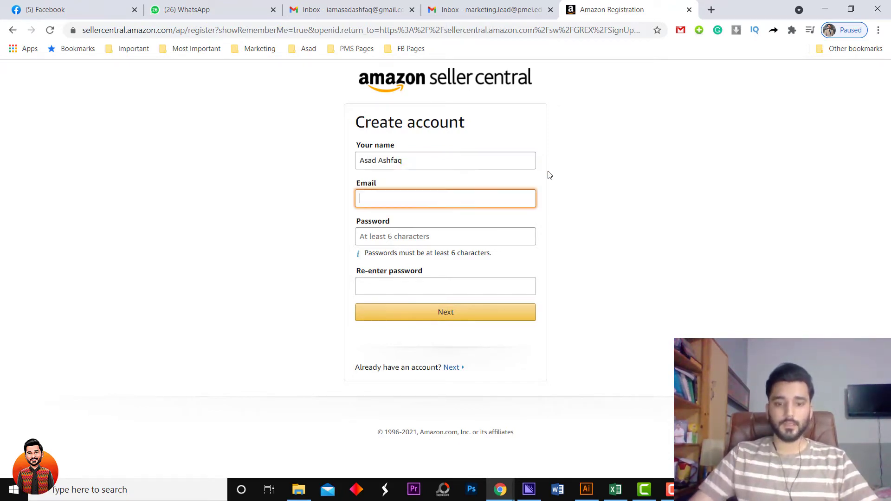
pyautogui.press('Down')
pyautogui.press('Tab')
pyautogui.write('••••••••••')
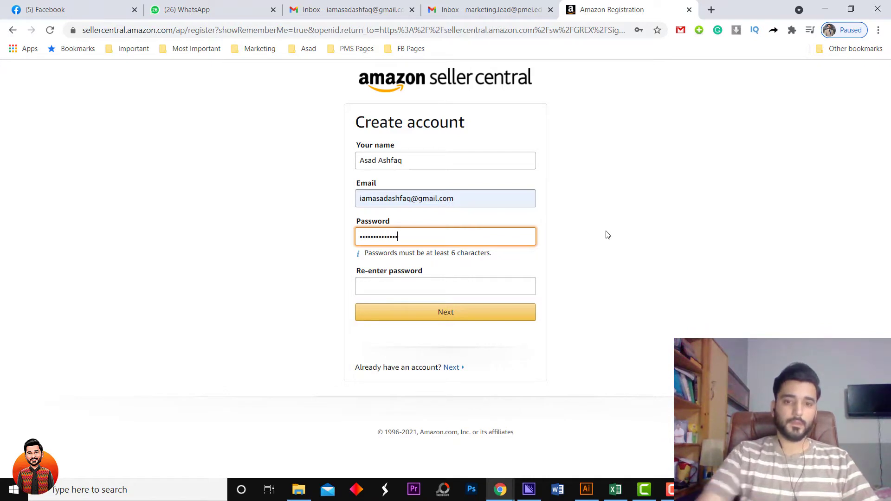
pyautogui.click(525, 282)
pyautogui.write('•')
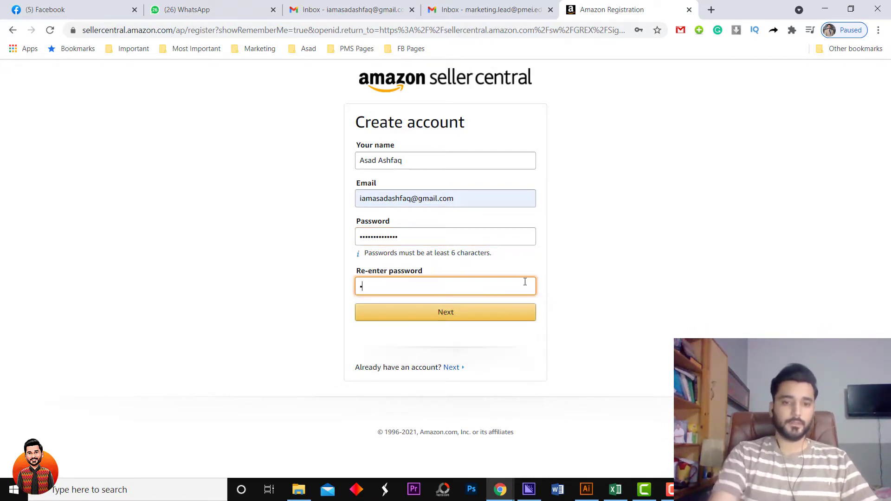
pyautogui.write('•')
pyautogui.press('BackSpace')
pyautogui.press('BackSpace')
pyautogui.write('•')
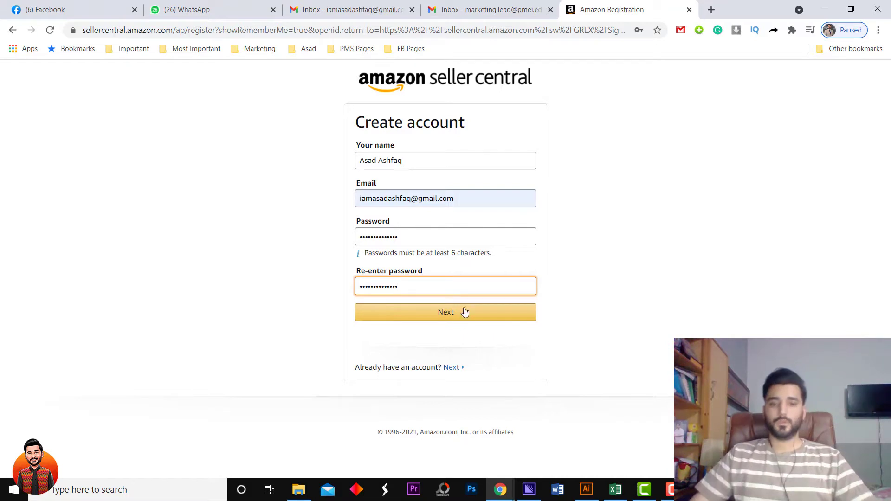
# Fix the password mismatch error, resubmit the registration form, and save the login in the browser.
pyautogui.click(452, 313)
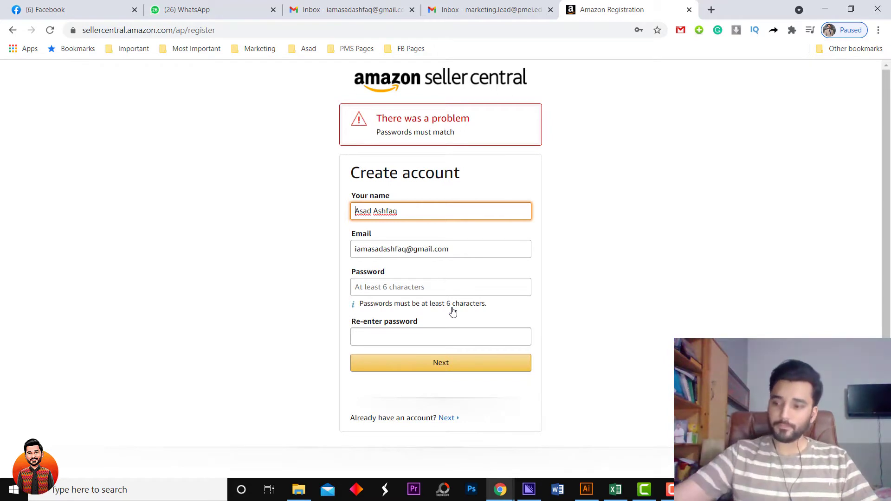
pyautogui.click(447, 289)
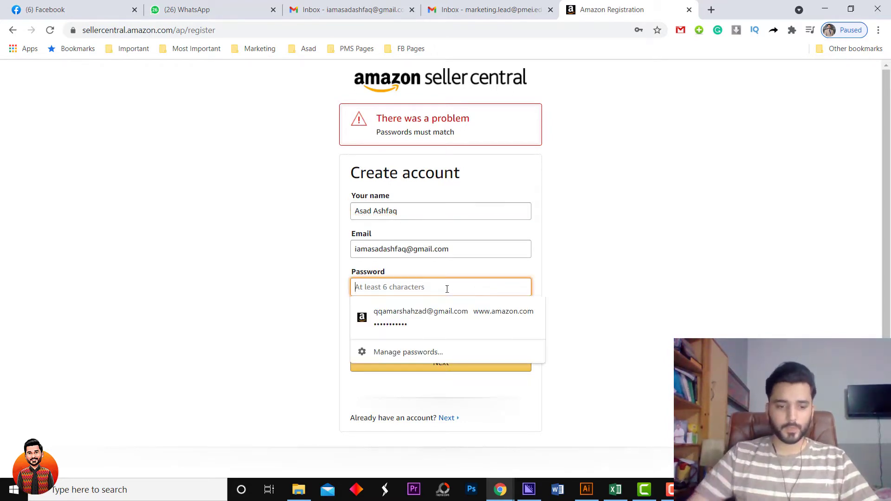
pyautogui.write('a')
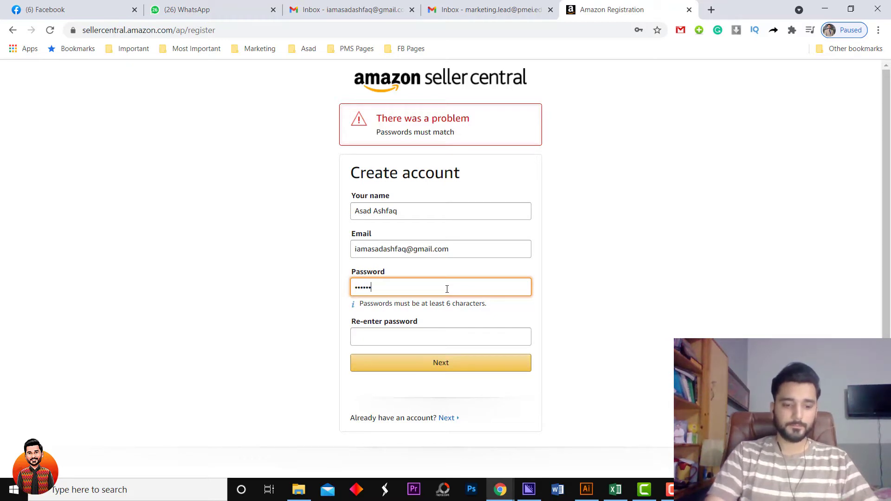
pyautogui.press('Tab')
pyautogui.write('a')
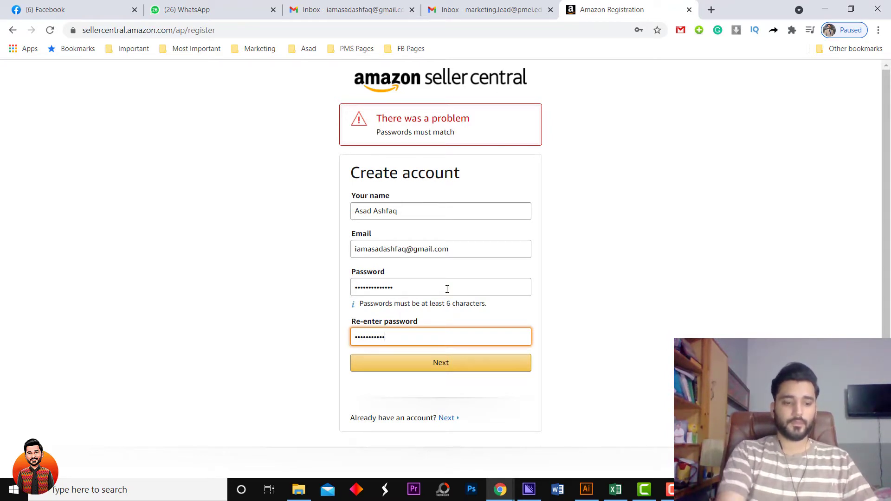
pyautogui.click(439, 363)
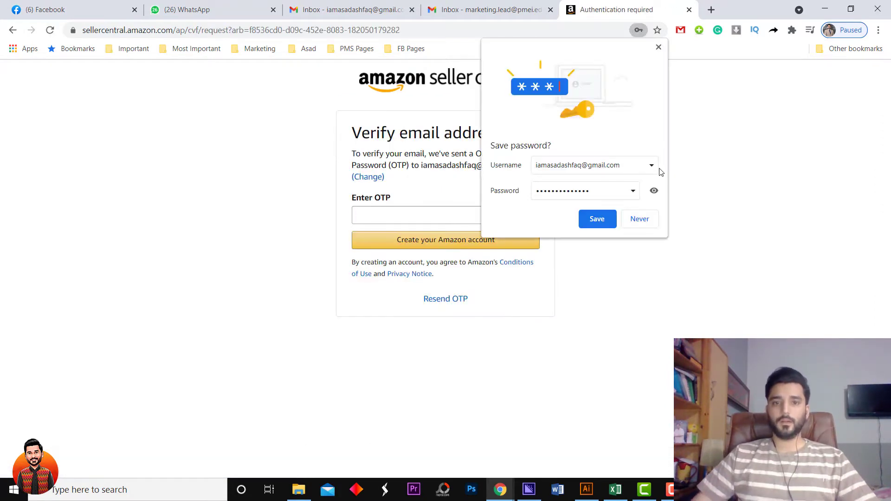
pyautogui.click(603, 225)
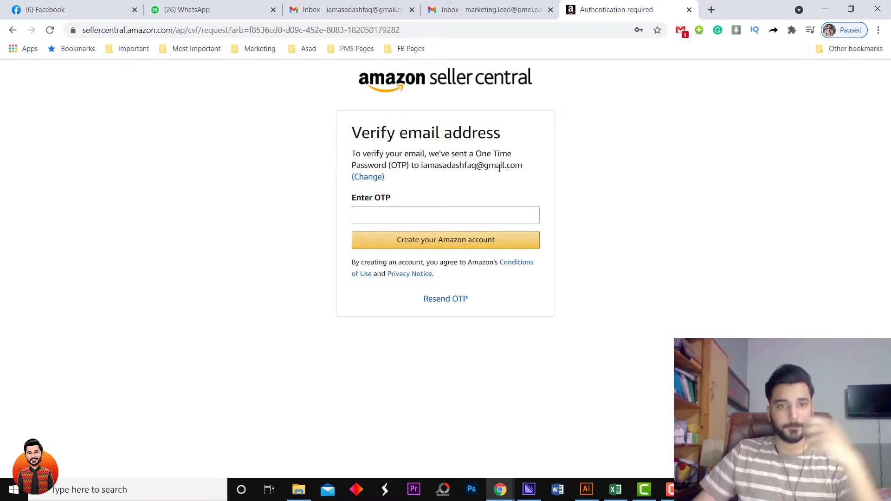
# Switch to the Gmail tab and refresh the inbox to receive Amazon's one-time password.
pyautogui.click(351, 9)
pyautogui.click(200, 111)
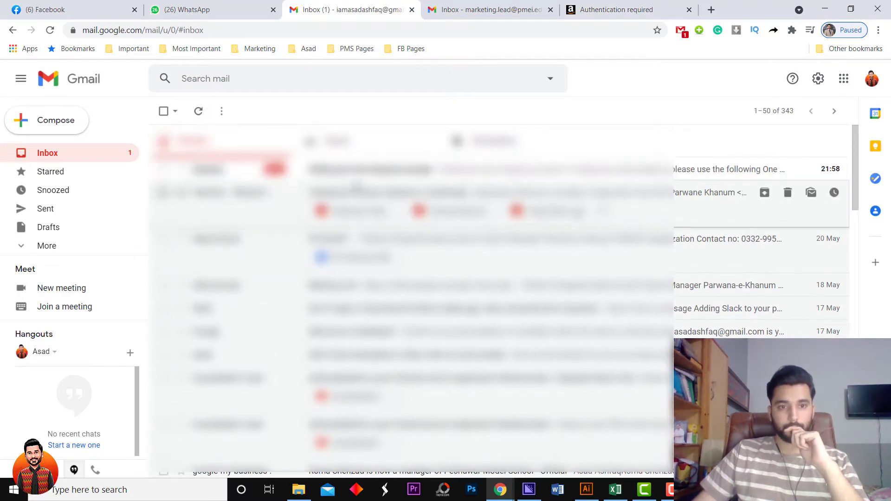
# Copy the one-time password from the Verify your new Amazon account email, then return to Amazon.
pyautogui.click(534, 170)
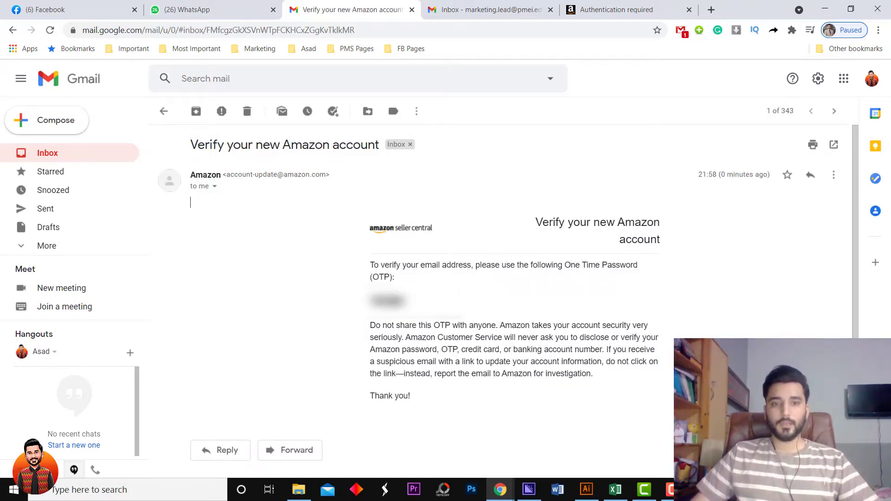
pyautogui.click(618, 9)
pyautogui.click(450, 216)
pyautogui.write('https:')
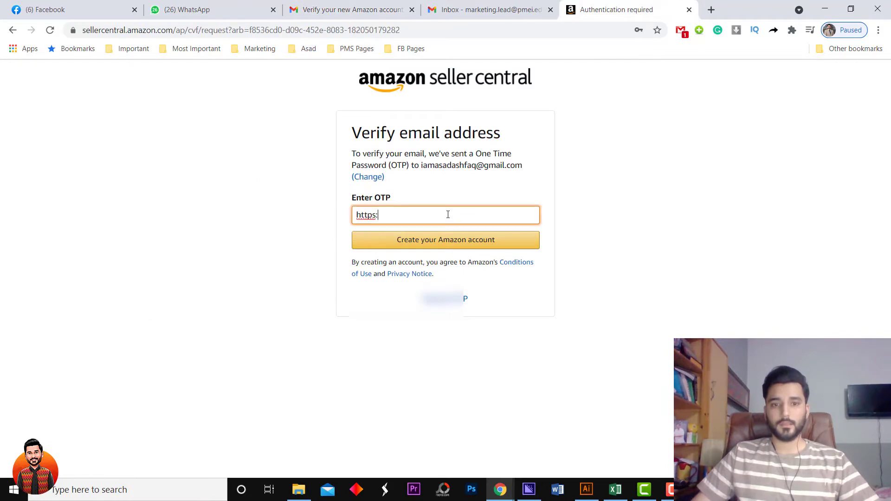
pyautogui.hotkey('ctrl', 'z')
pyautogui.click(353, 9)
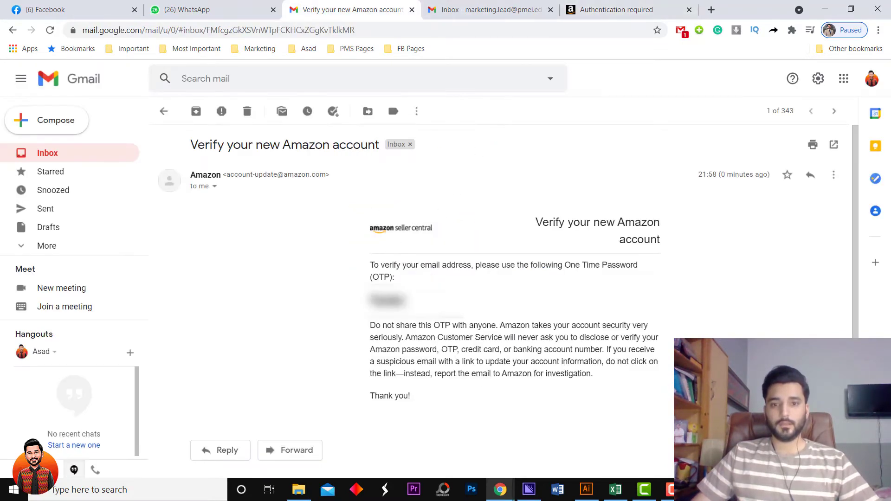
pyautogui.doubleClick(387, 300)
pyautogui.rightClick(394, 304)
pyautogui.click(418, 312)
pyautogui.click(612, 10)
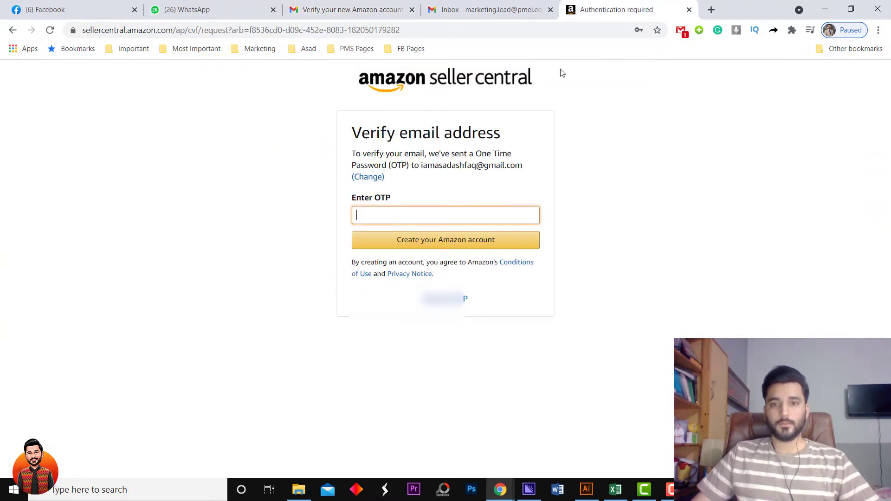
# Paste the one-time password into the Enter OTP field and create the Amazon account.
pyautogui.rightClick(404, 216)
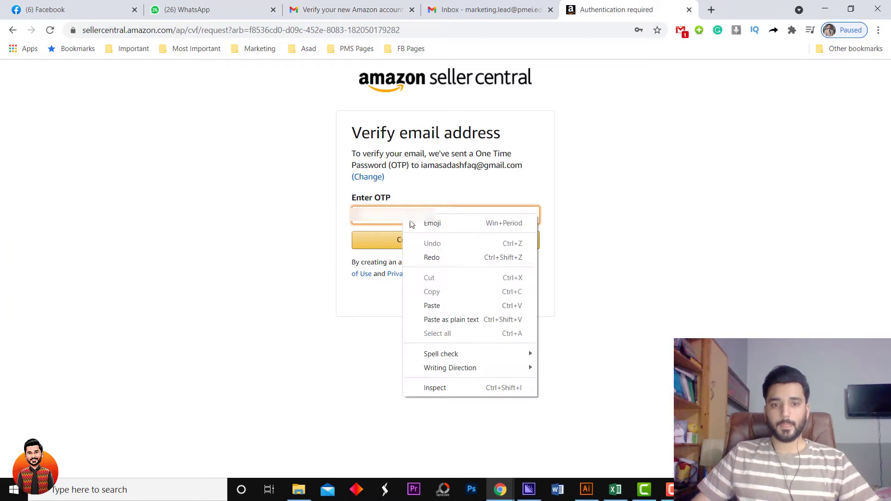
pyautogui.click(446, 305)
pyautogui.click(426, 239)
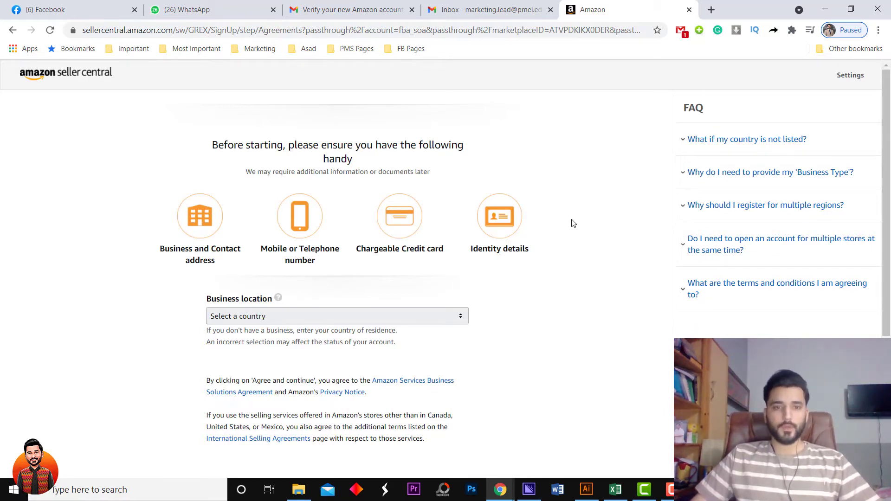
pyautogui.scroll(-1, 571, 223)
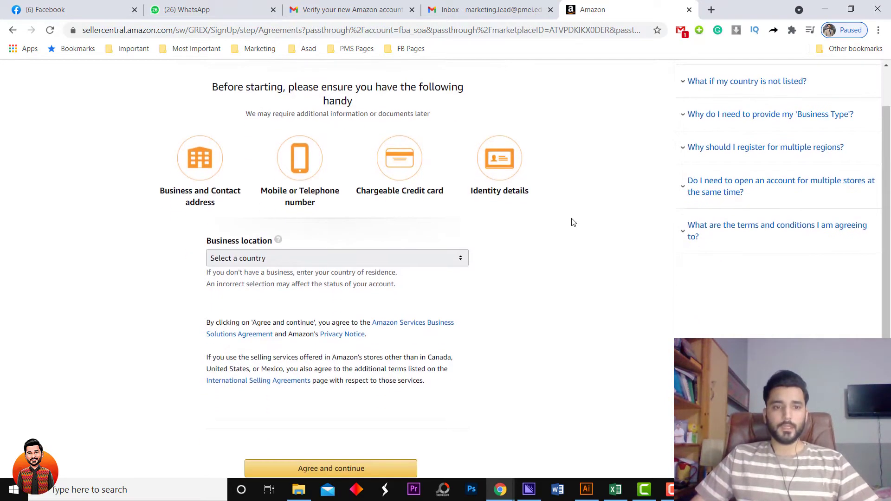
# Choose Pakistan as business location and 'None, I am an individual' as business type.
pyautogui.click(321, 258)
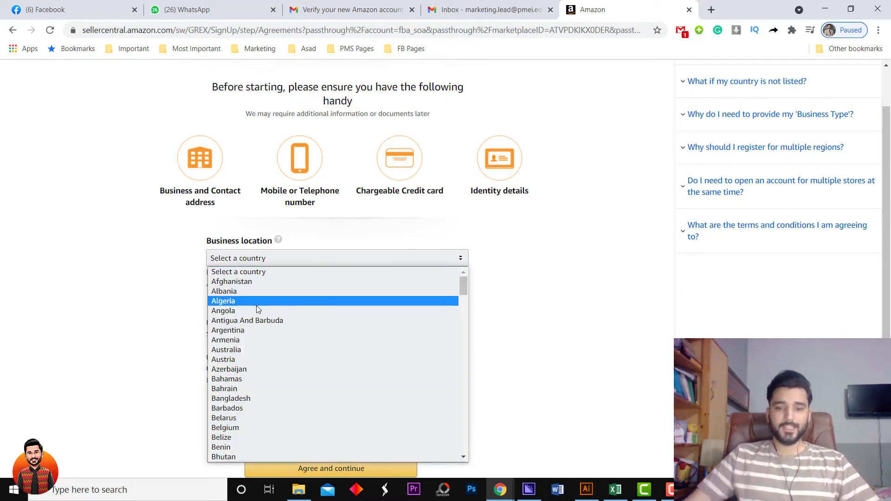
pyautogui.scroll(-20, 256, 305)
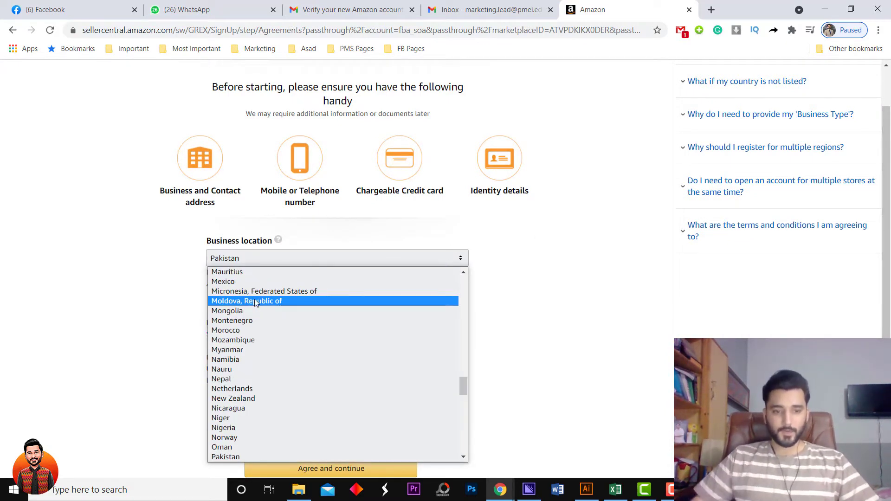
pyautogui.click(220, 457)
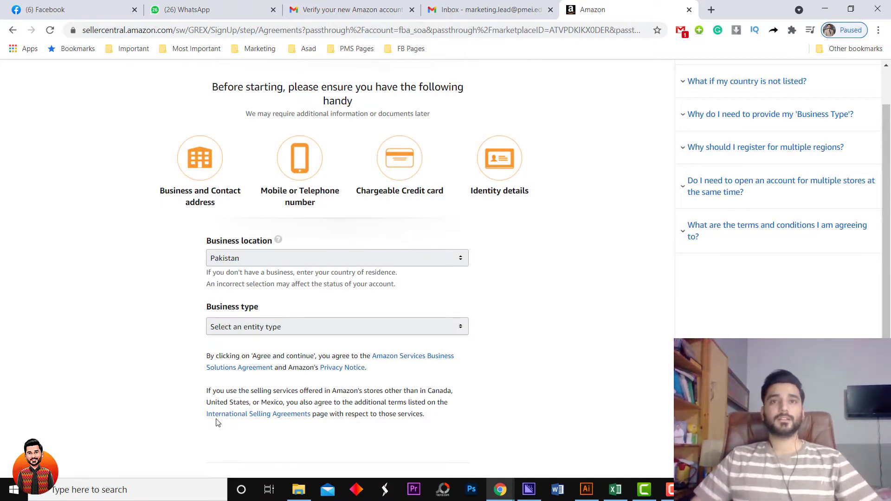
pyautogui.scroll(-2, 503, 318)
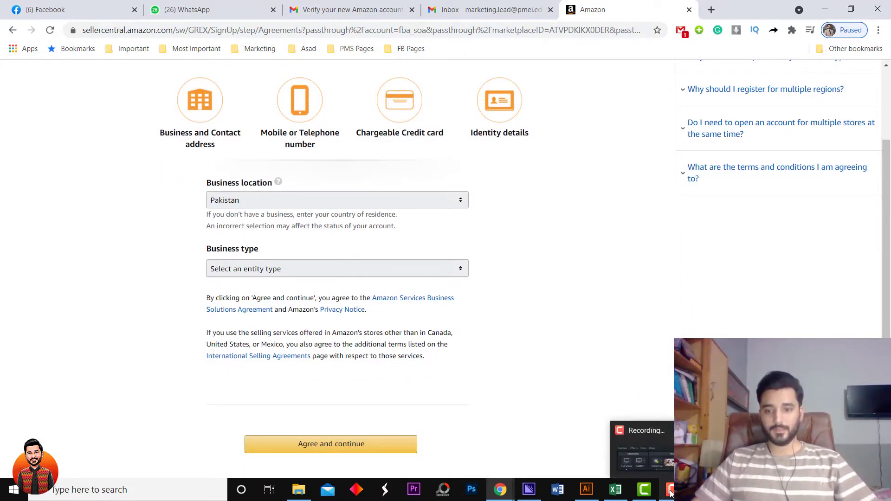
pyautogui.click(280, 268)
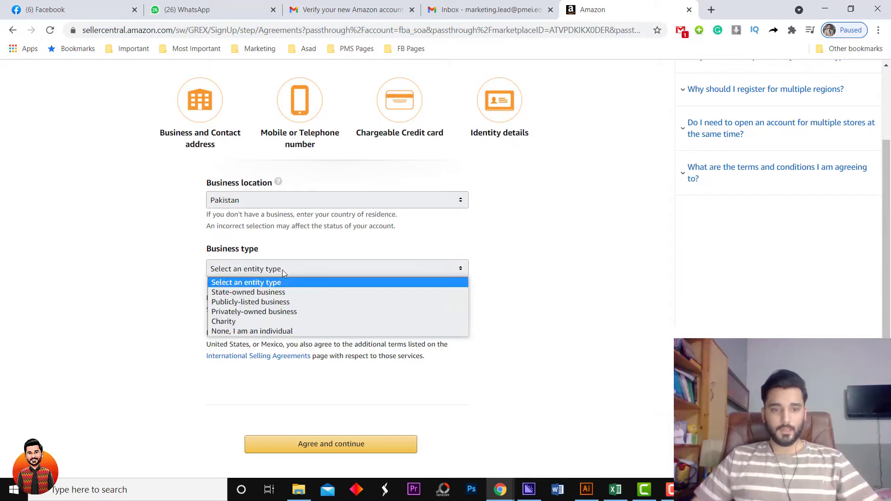
pyautogui.click(261, 331)
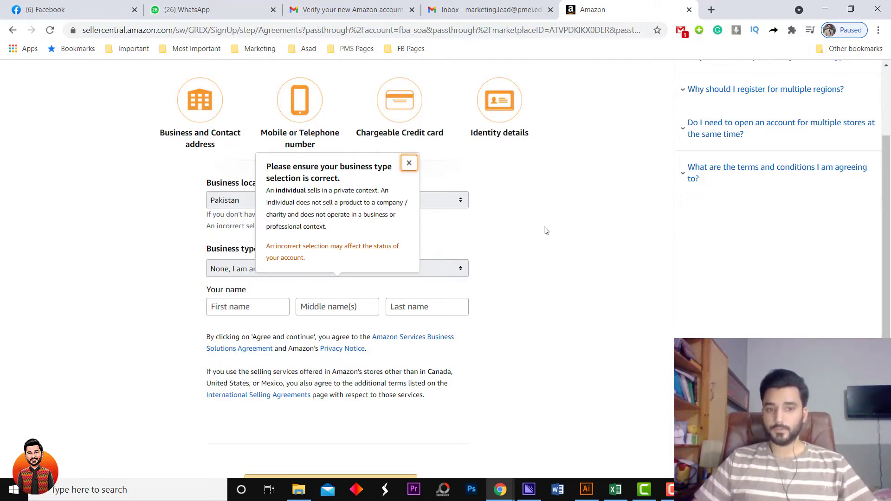
# Enter the seller's first and last name.
pyautogui.click(255, 305)
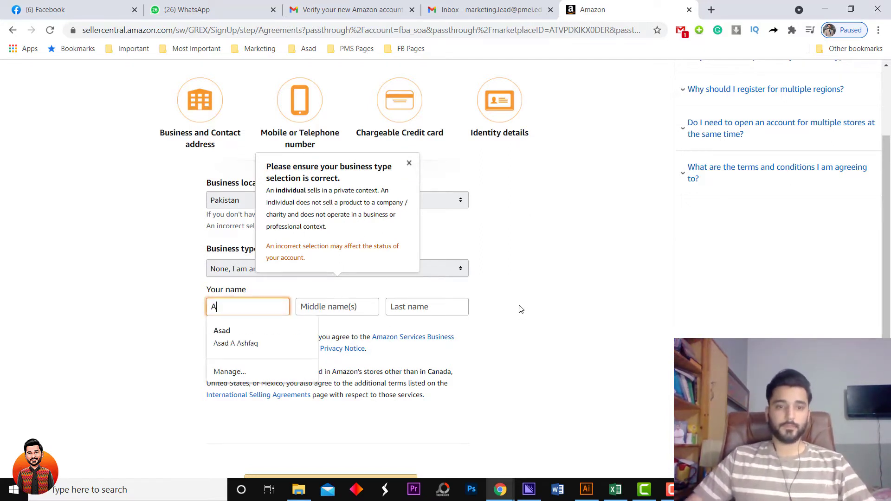
pyautogui.press('Tab')
pyautogui.press('Tab')
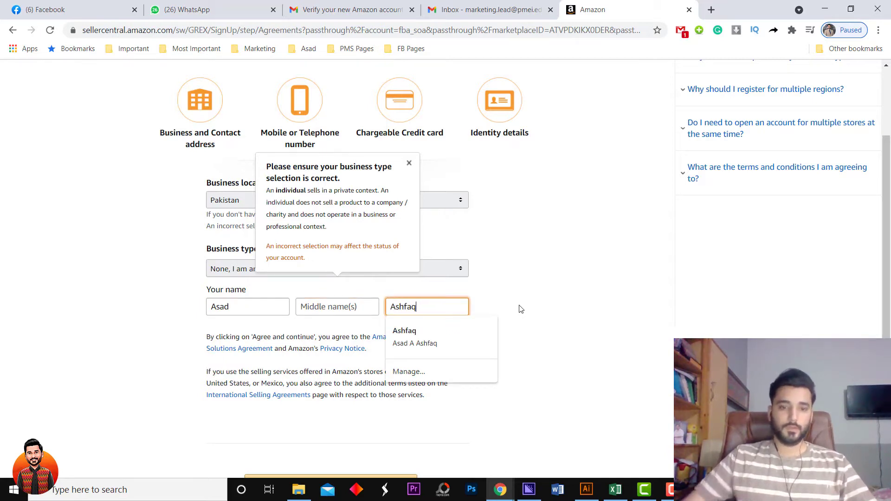
pyautogui.click(557, 275)
# Dismiss the business type warning and agree to the seller terms to continue.
pyautogui.click(409, 164)
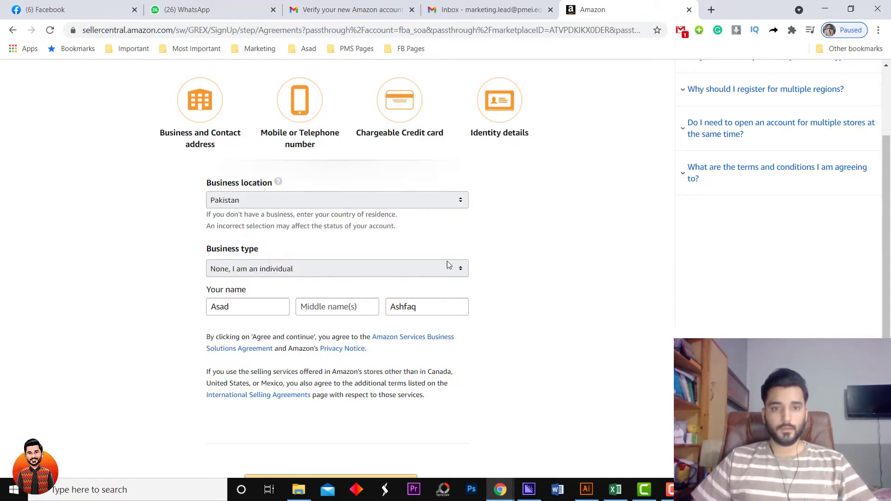
pyautogui.scroll(-1, 404, 276)
pyautogui.scroll(-1, 362, 325)
pyautogui.click(323, 367)
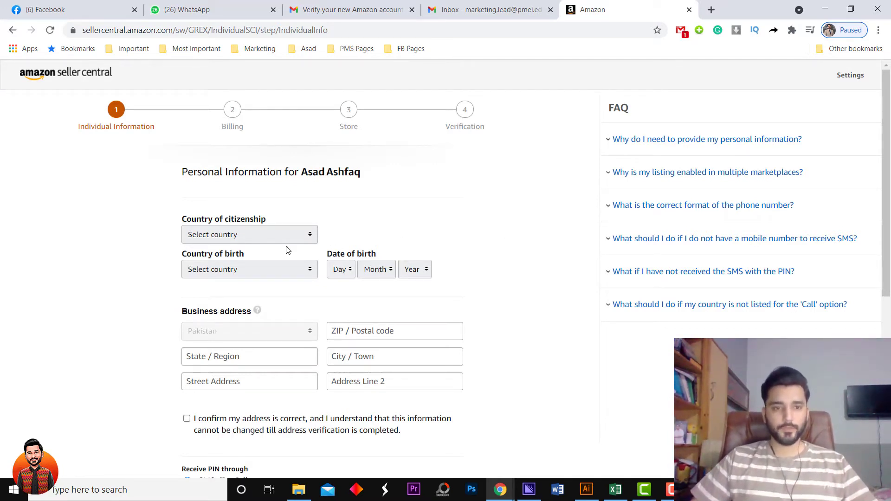
# Set both country of citizenship and country of birth to Pakistan.
pyautogui.click(257, 238)
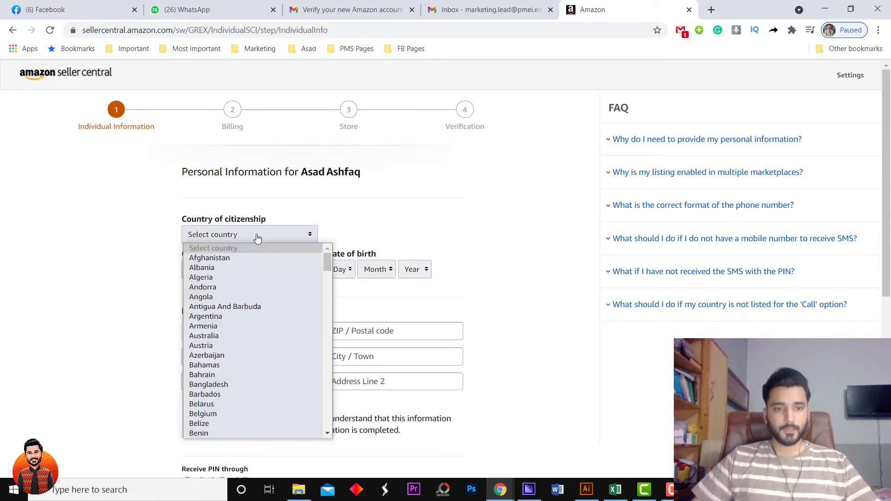
pyautogui.press('p')
pyautogui.press('Return')
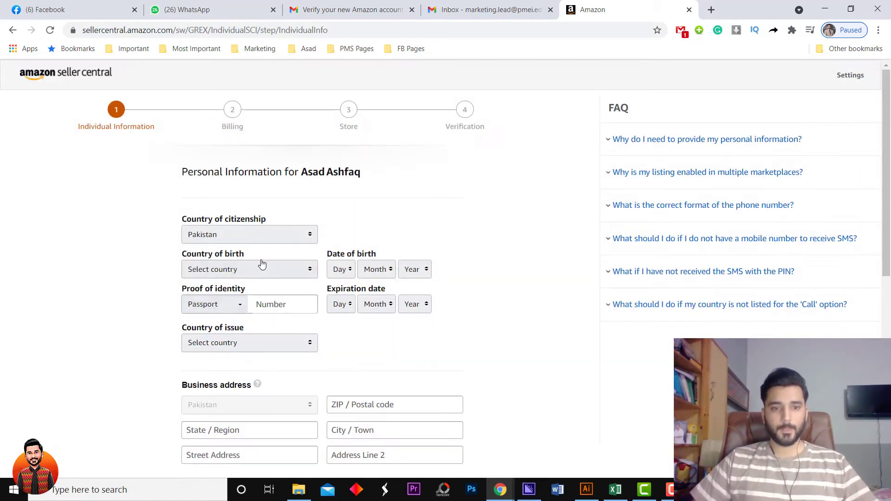
pyautogui.click(250, 271)
pyautogui.press('p')
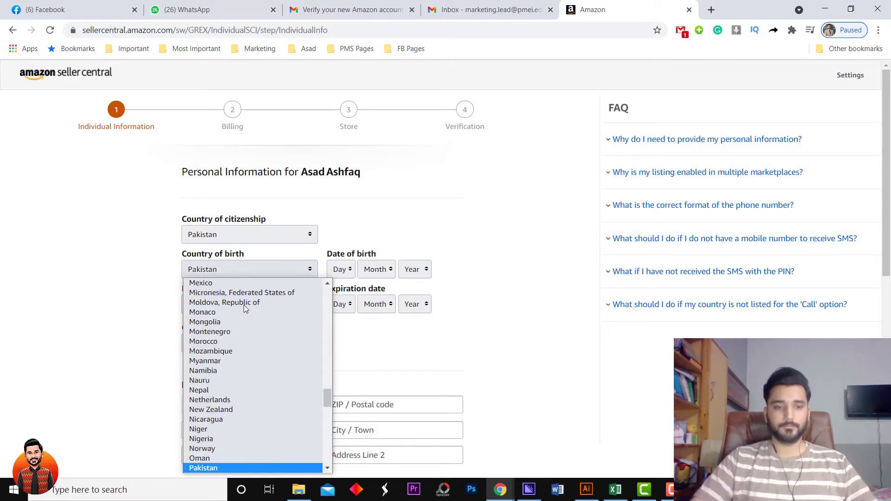
pyautogui.press('Return')
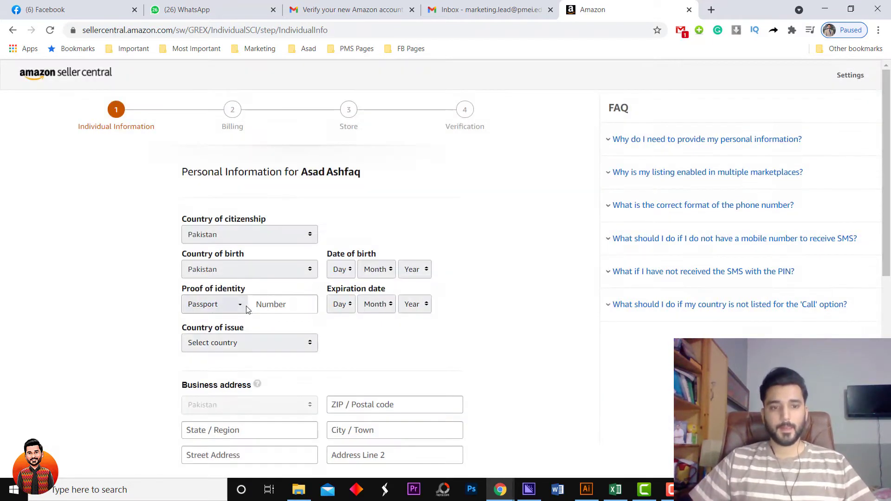
pyautogui.click(344, 270)
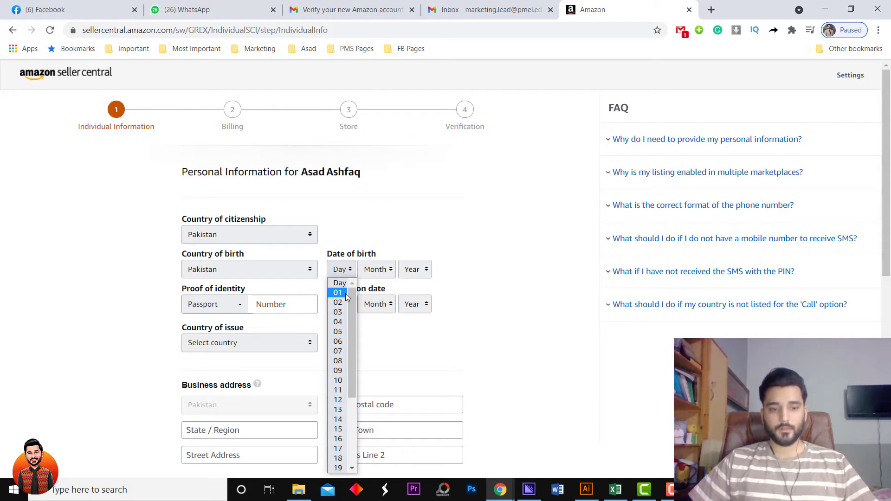
pyautogui.press('2')
pyautogui.press('0')
pyautogui.scroll(-2, 341, 428)
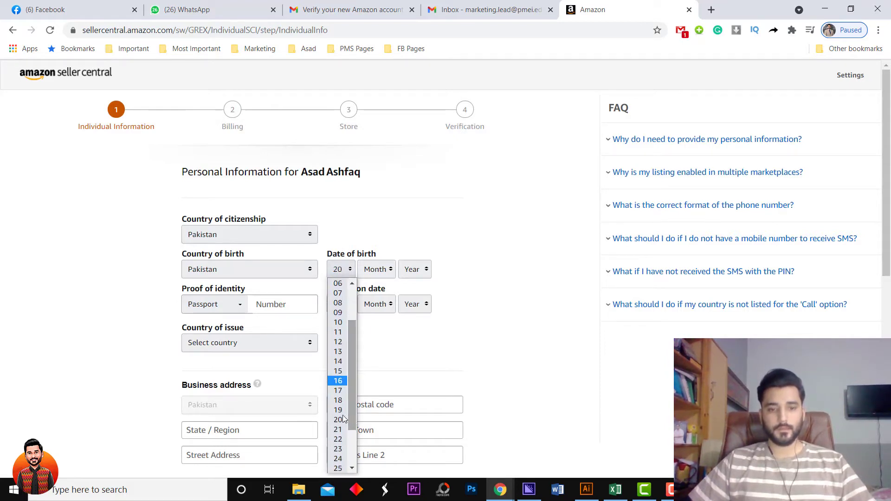
pyautogui.click(338, 439)
pyautogui.click(377, 269)
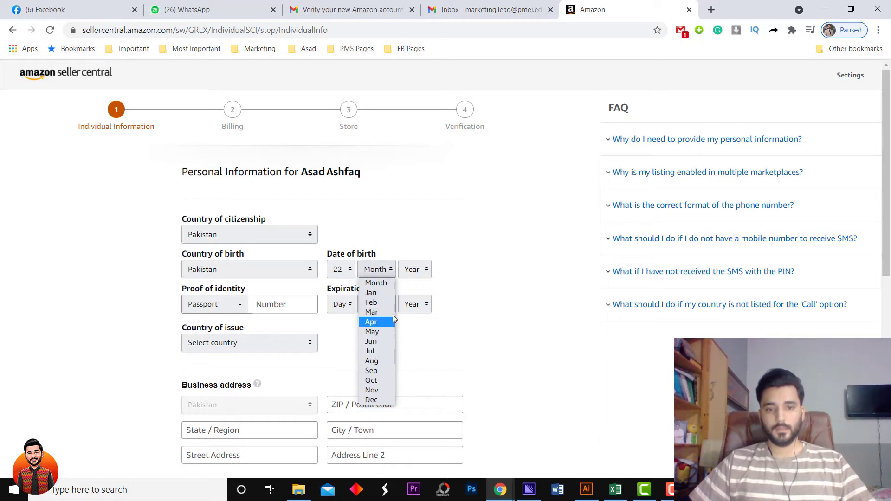
pyautogui.click(381, 331)
pyautogui.click(413, 270)
pyautogui.moveTo(430, 287); pyautogui.dragTo(427, 327)
pyautogui.click(415, 287)
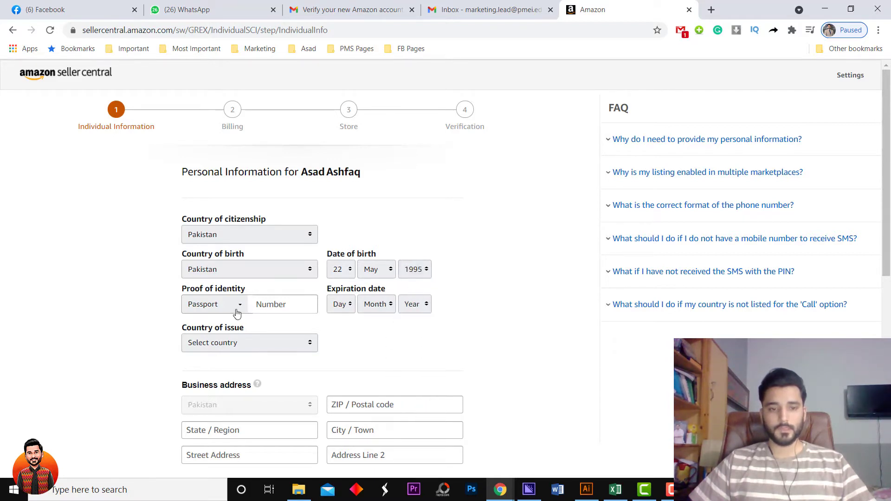
# Keep Passport as proof of identity and bring up File Explorer to find the passport scan.
pyautogui.click(240, 308)
pyautogui.click(220, 320)
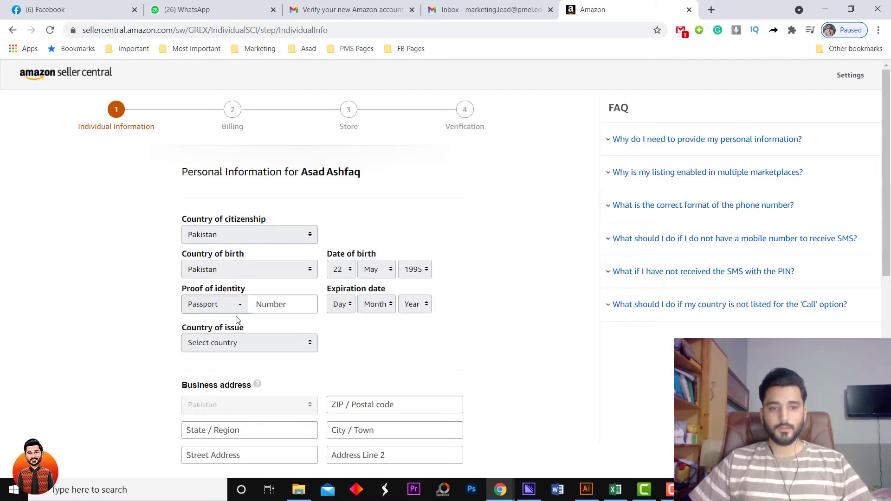
pyautogui.click(233, 347)
pyautogui.click(233, 347)
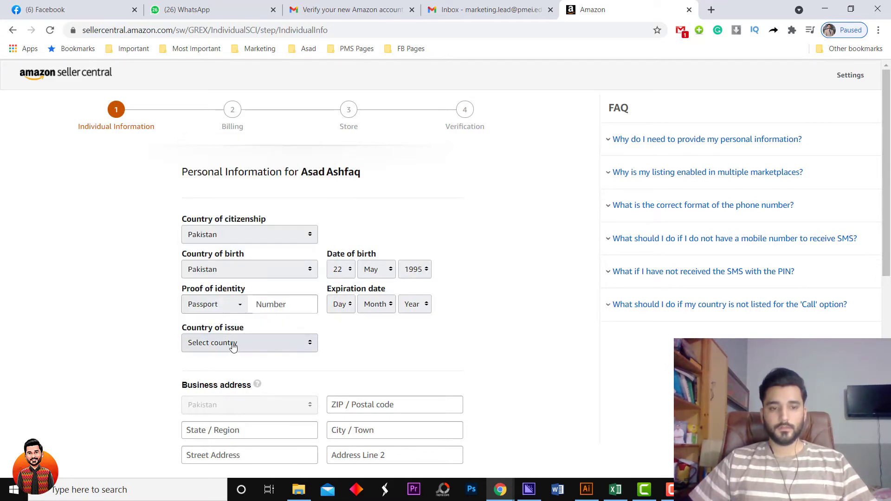
pyautogui.click(280, 308)
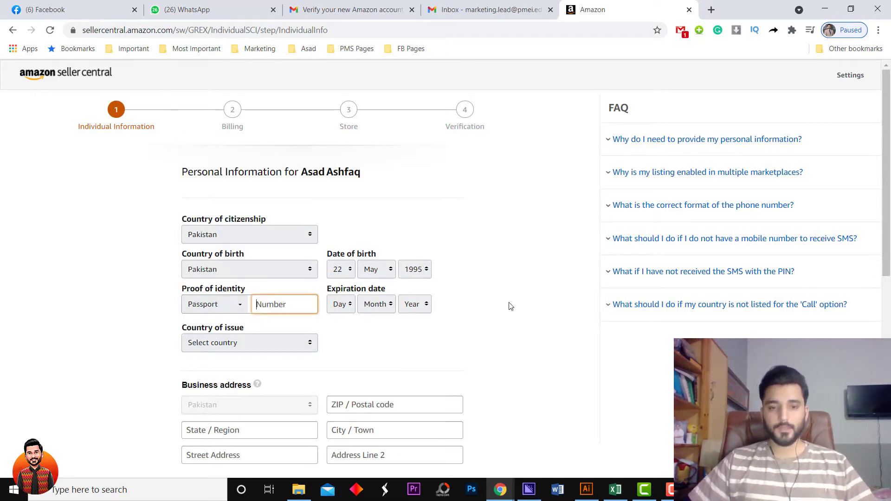
pyautogui.click(299, 490)
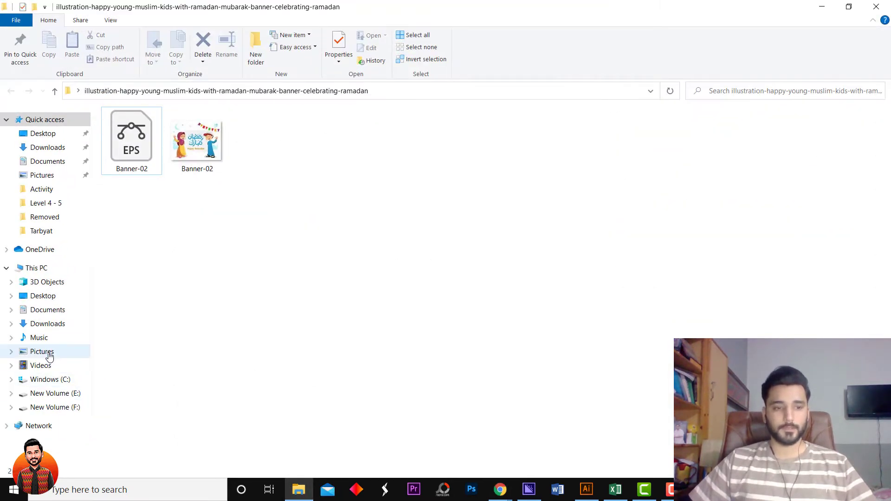
# Open the passport image from Pictures in Photos and read the passport details off it.
pyautogui.click(49, 356)
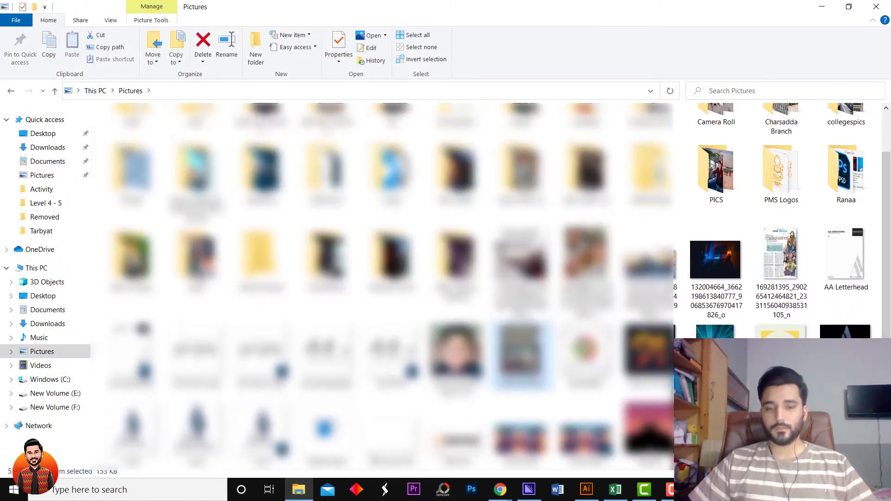
pyautogui.doubleClick(511, 355)
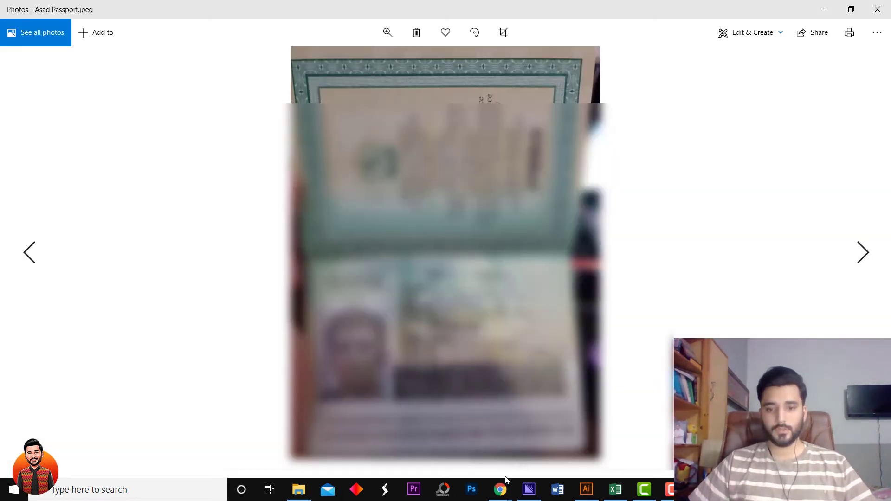
pyautogui.click(500, 489)
pyautogui.click(459, 437)
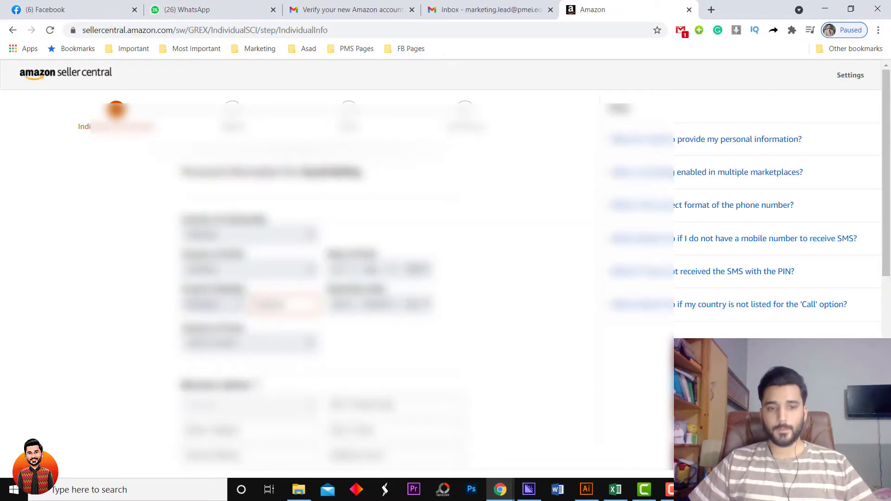
pyautogui.hotkey('alt', 'Tab')
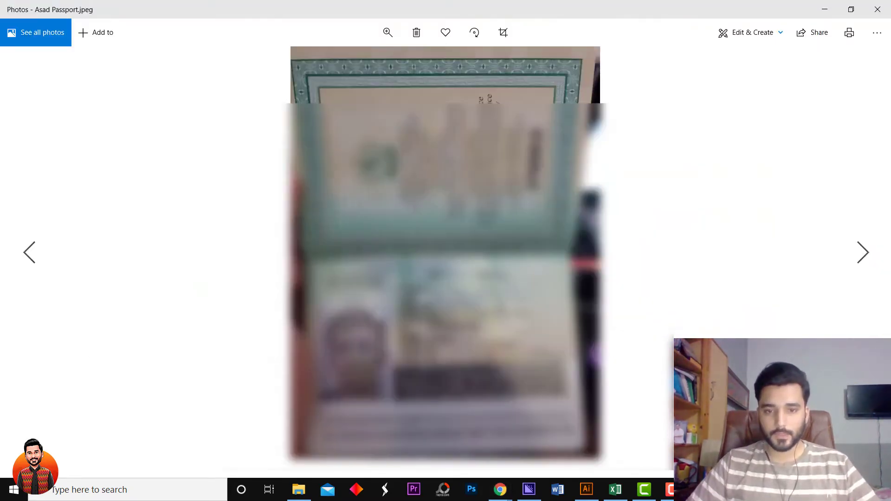
pyautogui.hotkey('alt', 'Tab')
pyautogui.hotkey('alt', 'Tab')
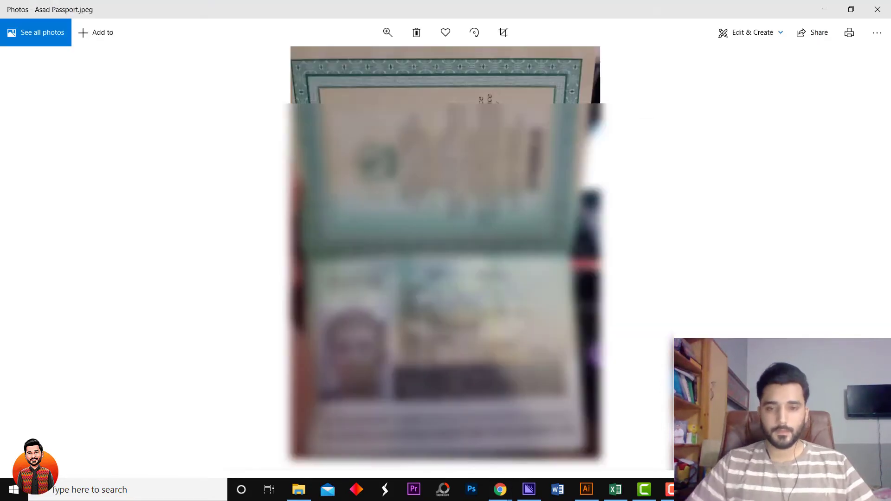
pyautogui.hotkey('alt', 'Tab')
pyautogui.hotkey('alt', 'Tab')
pyautogui.hotkey('alt', 'Tab')
pyautogui.hotkey('alt', 'Tab')
pyautogui.hotkey('alt', 'Tab')
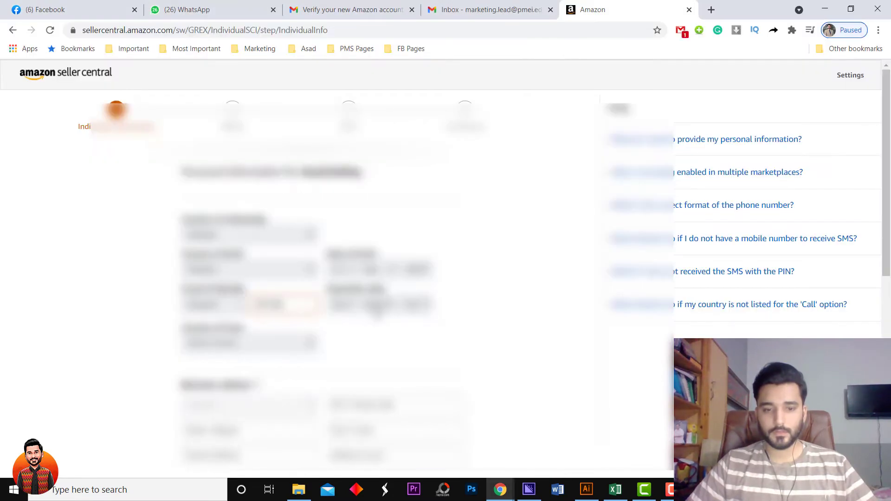
pyautogui.hotkey('alt', 'Tab')
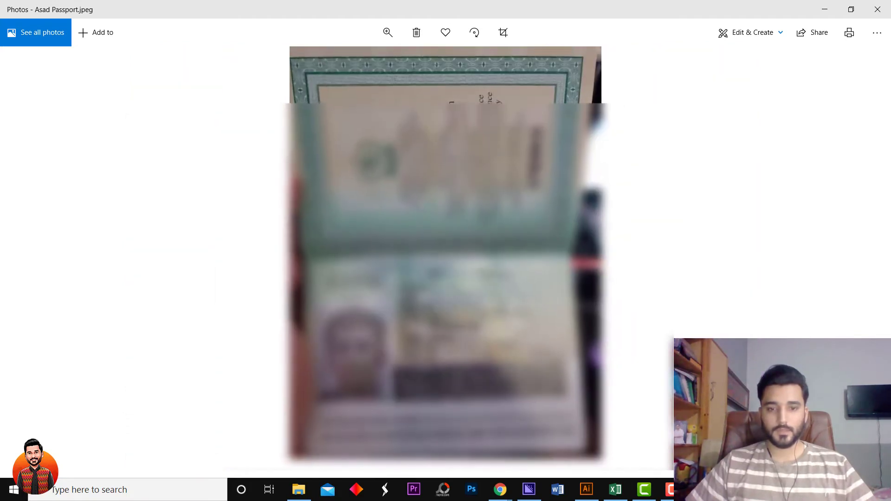
pyautogui.hotkey('alt', 'Tab')
# Set the passport expiry date to 18 Jul 2022.
pyautogui.click(341, 305)
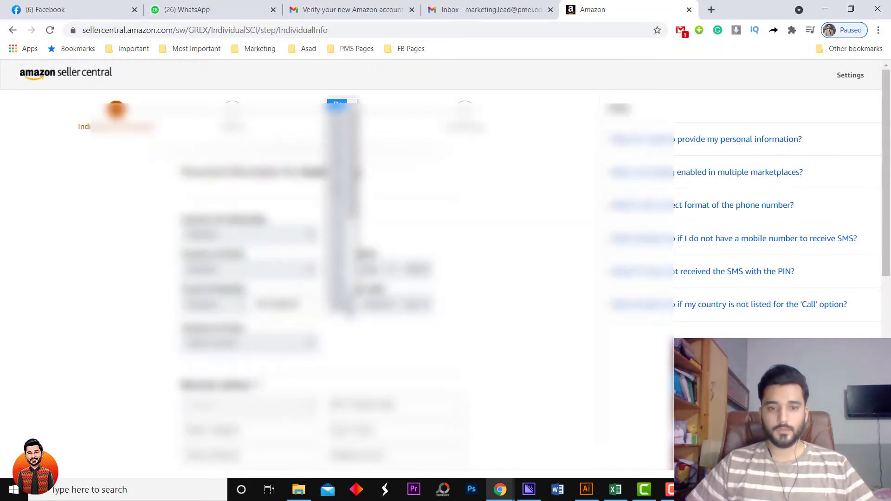
pyautogui.click(346, 260)
pyautogui.click(377, 304)
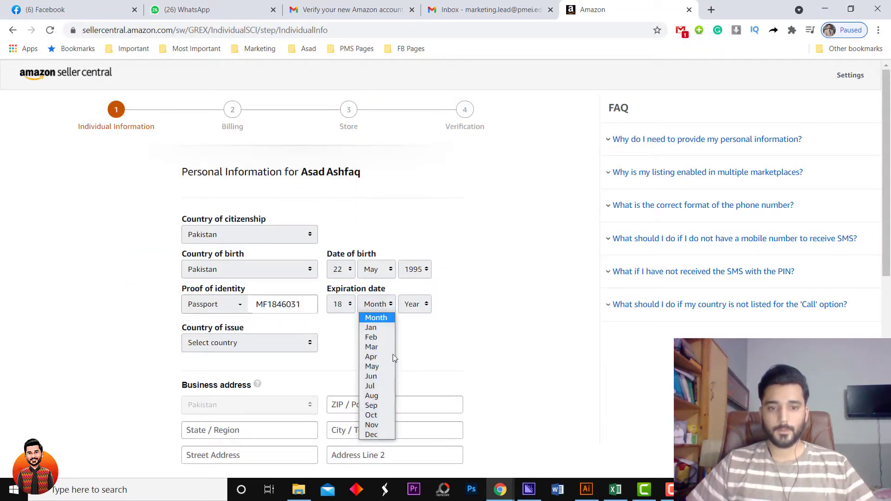
pyautogui.click(371, 385)
pyautogui.hotkey('alt', 'Tab')
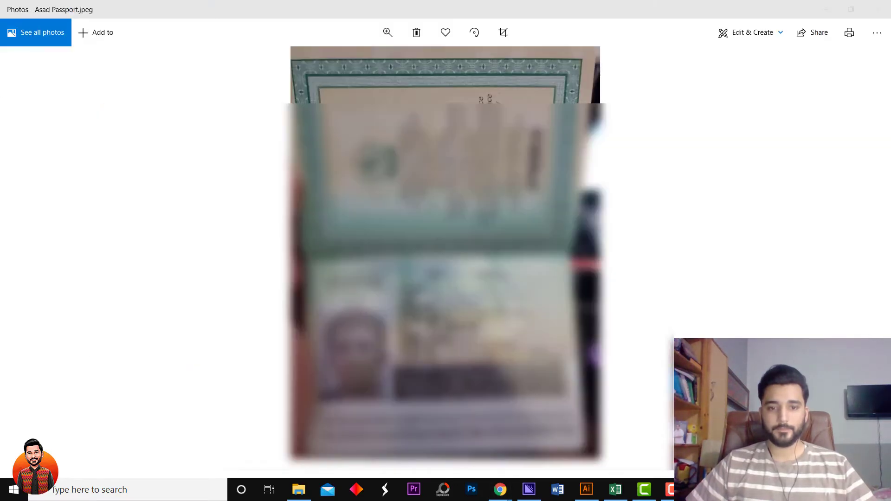
pyautogui.hotkey('alt', 'Tab')
pyautogui.click(415, 305)
pyautogui.moveTo(430, 109)
pyautogui.mouseDown()
pyautogui.moveTo(430, 149)
pyautogui.moveTo(430, 109)
pyautogui.mouseUp()
pyautogui.click(423, 131)
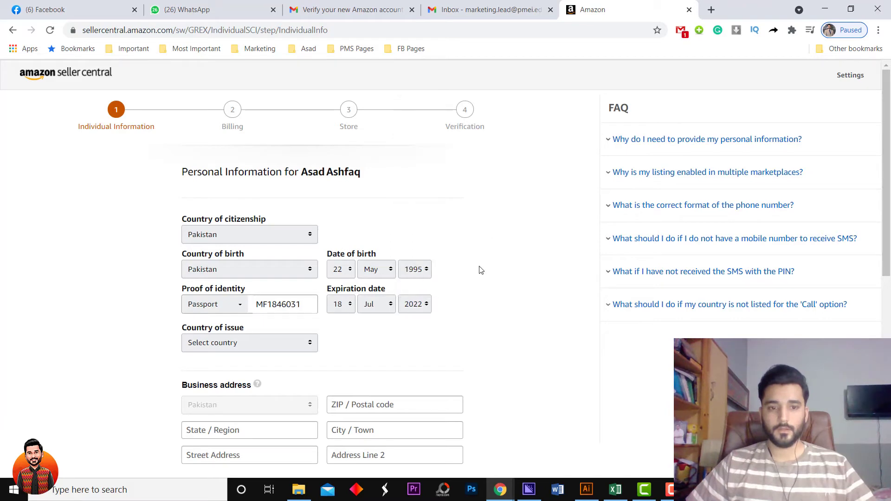
# Set the passport's country of issue to Pakistan.
pyautogui.click(259, 345)
pyautogui.scroll(-1, 251, 249)
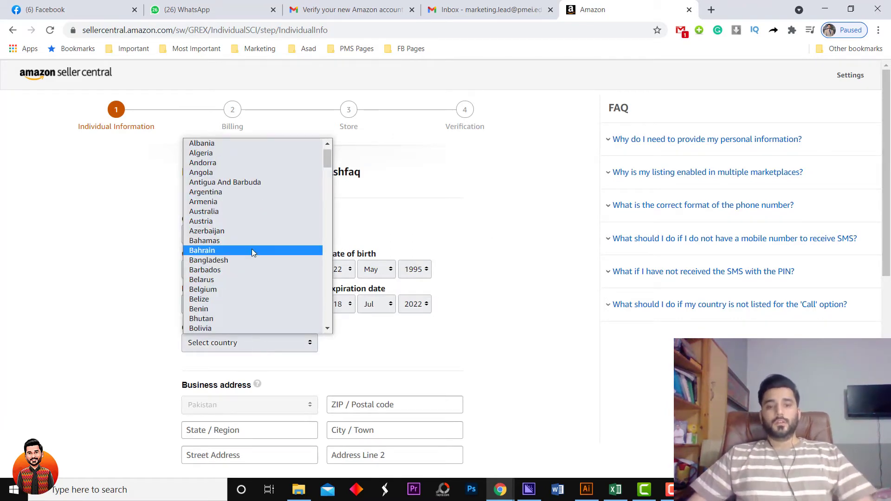
pyautogui.write('pak')
pyautogui.press('Return')
pyautogui.scroll(-7, 573, 330)
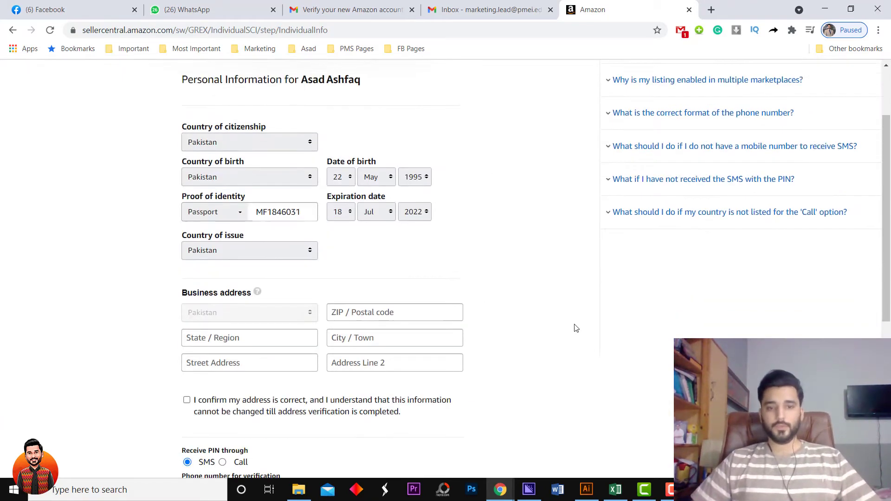
pyautogui.scroll(3, 573, 330)
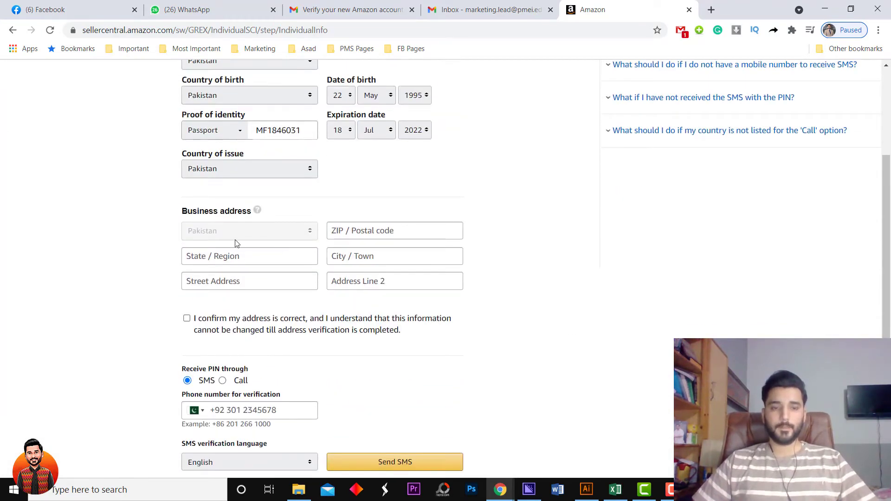
# Fill the business address fields from the saved address suggestion.
pyautogui.click(258, 212)
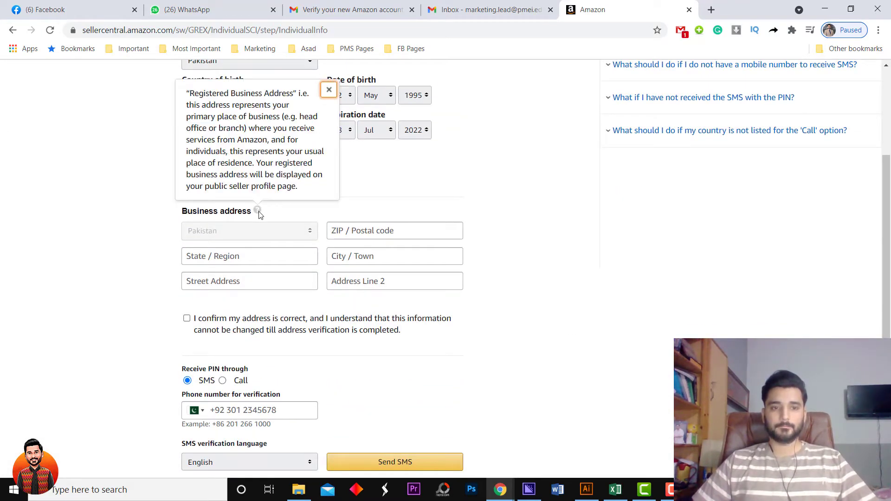
pyautogui.press('Escape')
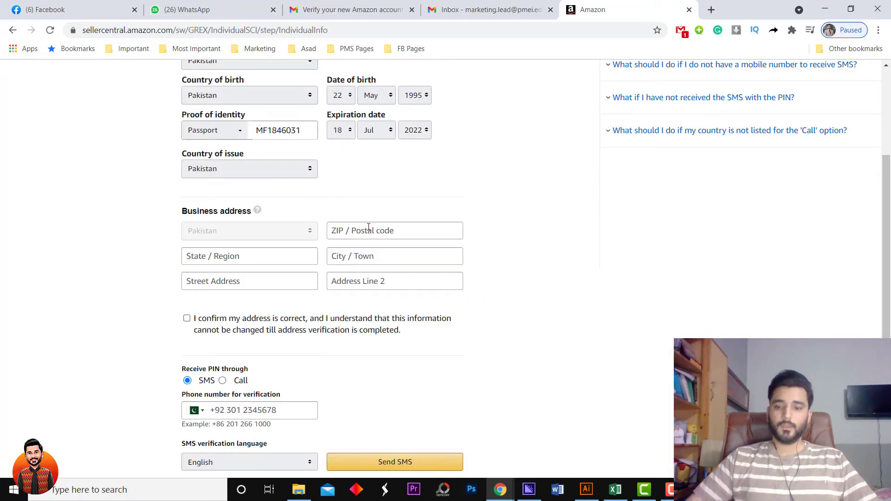
pyautogui.click(370, 226)
pyautogui.press('Down')
pyautogui.click(362, 256)
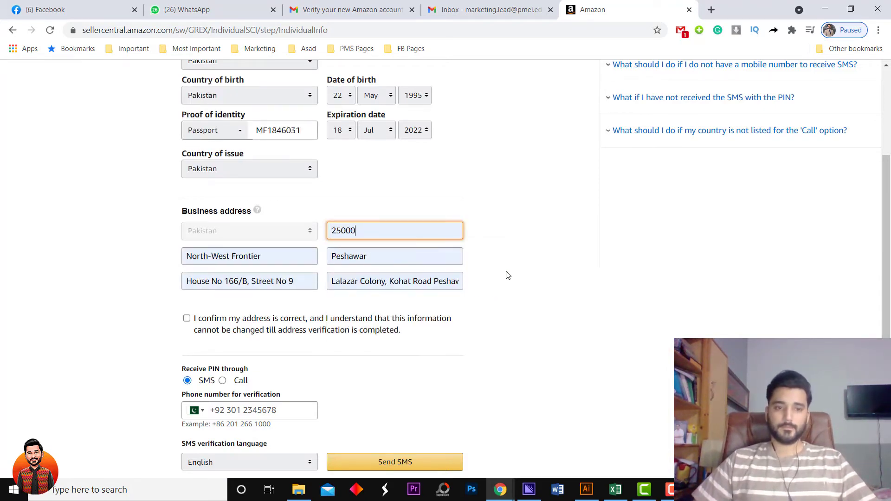
# Change the state/region to Khyber Pakhtunkhuwa and tick 'I confirm my address is correct'.
pyautogui.click(295, 253)
pyautogui.press('BackSpace')
pyautogui.press('BackSpace')
pyautogui.press('BackSpace')
pyautogui.press('BackSpace')
pyautogui.press('BackSpace')
pyautogui.press('BackSpace')
pyautogui.press('BackSpace')
pyautogui.press('BackSpace')
pyautogui.press('BackSpace')
pyautogui.press('BackSpace')
pyautogui.press('BackSpace')
pyautogui.press('BackSpace')
pyautogui.press('BackSpace')
pyautogui.press('BackSpace')
pyautogui.press('BackSpace')
pyautogui.press('BackSpace')
pyautogui.press('BackSpace')
pyautogui.press('BackSpace')
pyautogui.press('BackSpace')
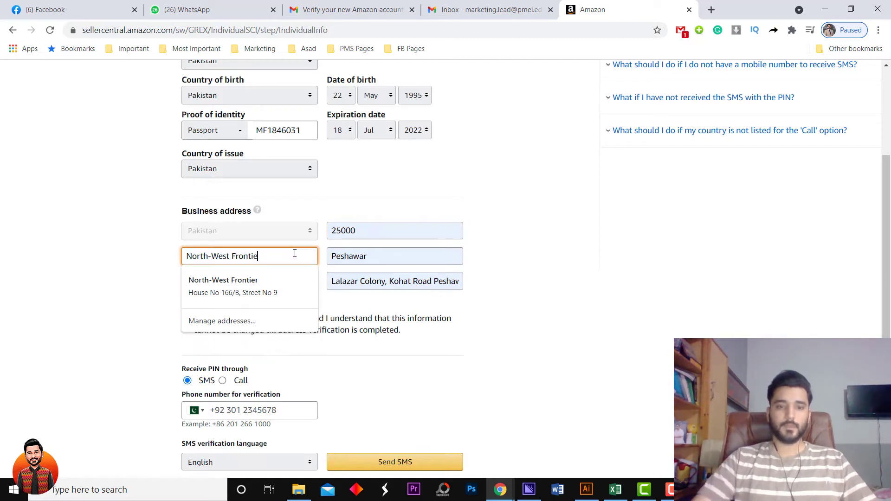
pyautogui.click(296, 256)
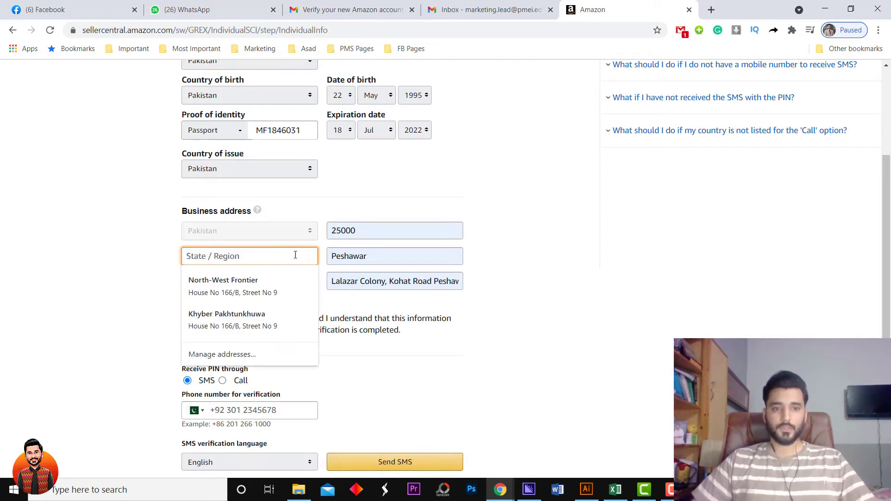
pyautogui.click(249, 320)
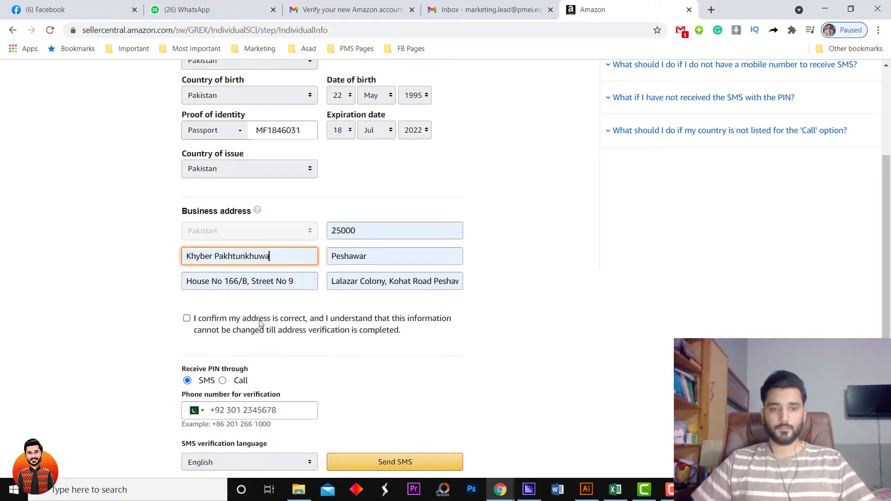
pyautogui.click(390, 284)
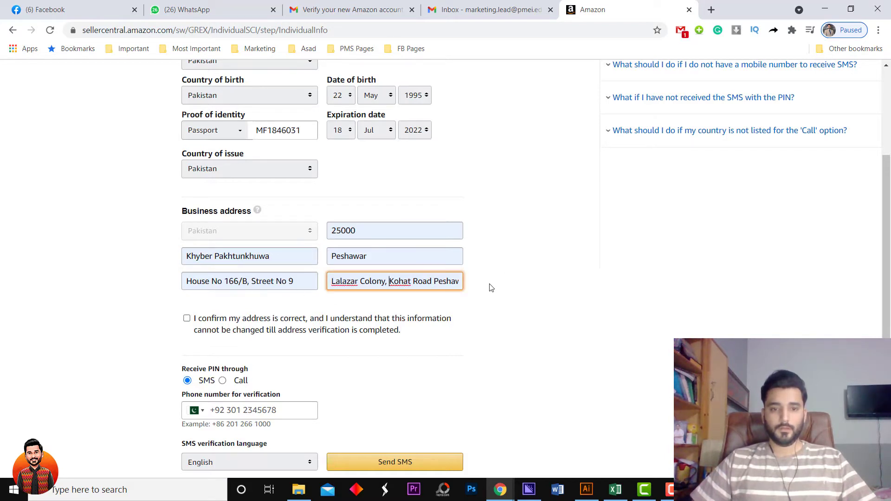
pyautogui.scroll(-1, 292, 317)
pyautogui.click(187, 261)
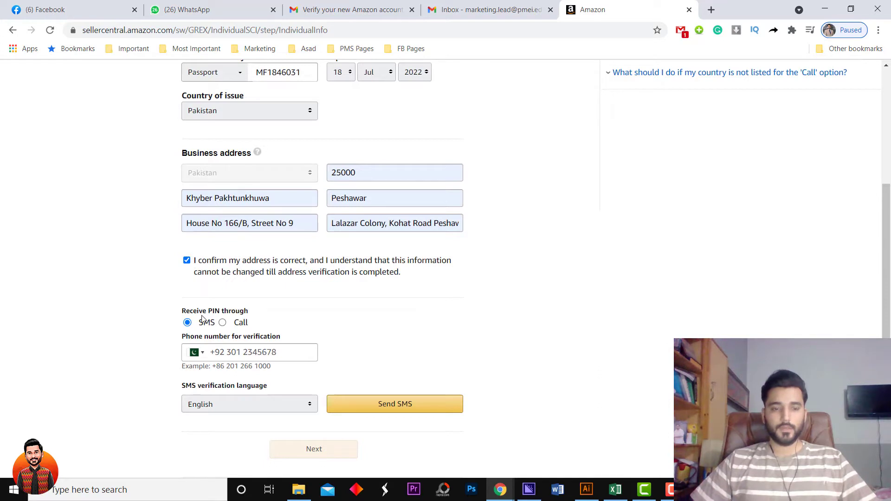
# Enter the seller's mobile number, verify it with the SMS one-time PIN, and submit the individual information.
pyautogui.click(239, 354)
pyautogui.scroll(-3, 358, 342)
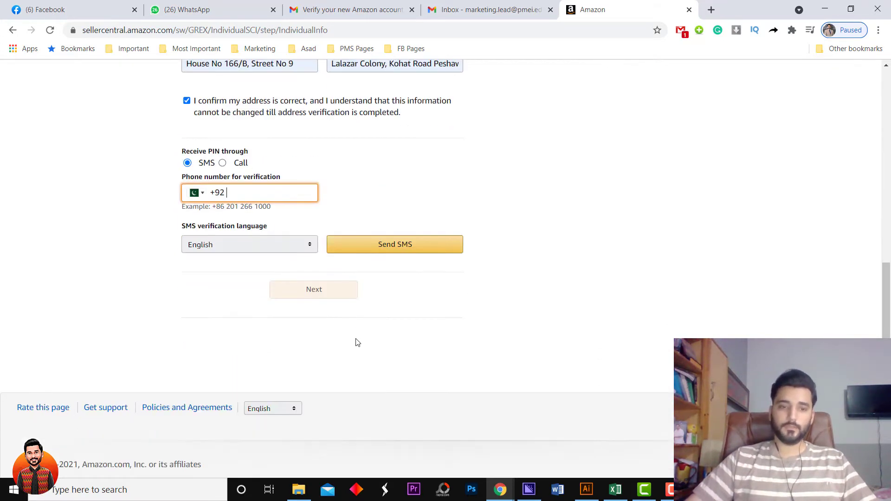
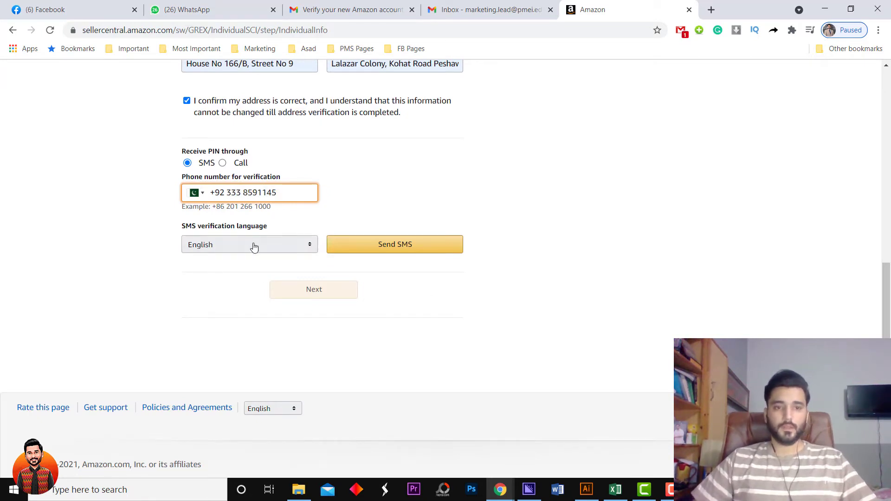
pyautogui.click(413, 242)
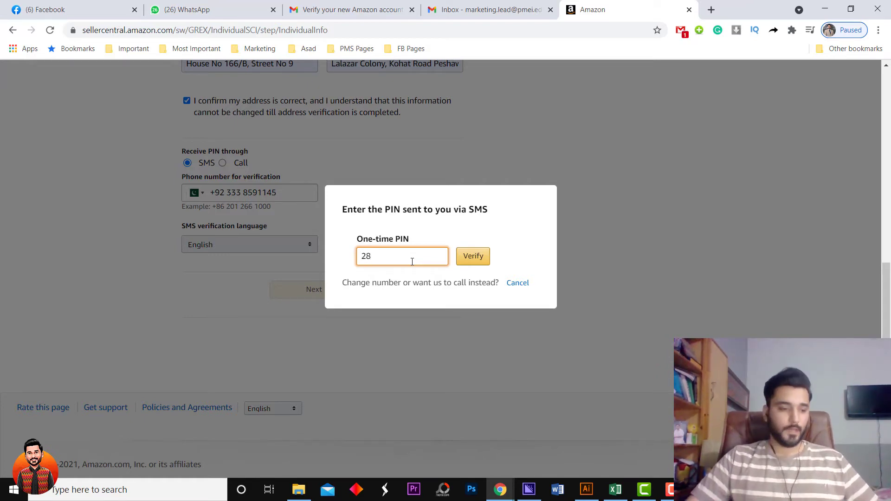
pyautogui.write('3')
pyautogui.click(487, 259)
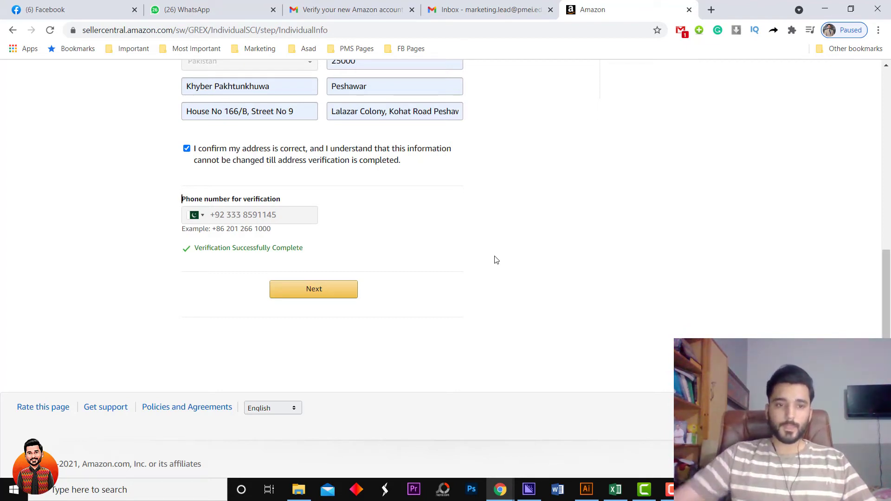
pyautogui.click(339, 294)
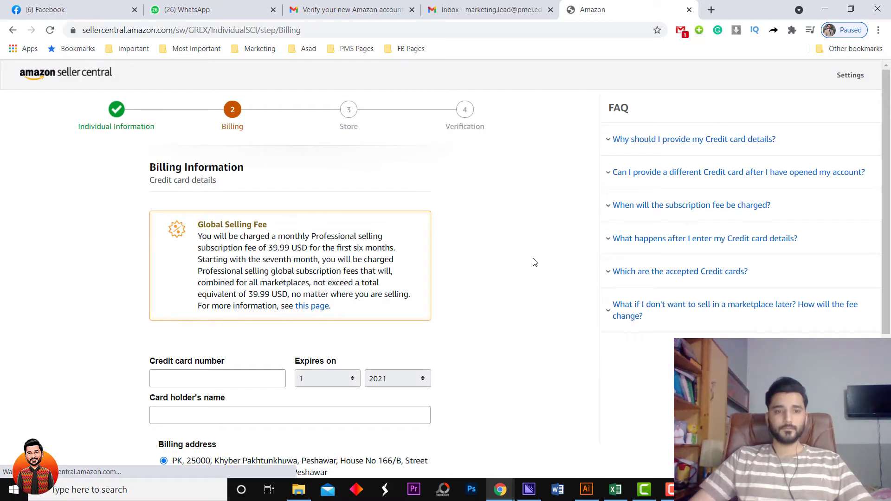
# Enter the credit card number and choose the card's expiry month and year.
pyautogui.scroll(-2, 536, 263)
pyautogui.scroll(1, 563, 268)
pyautogui.scroll(1, 565, 270)
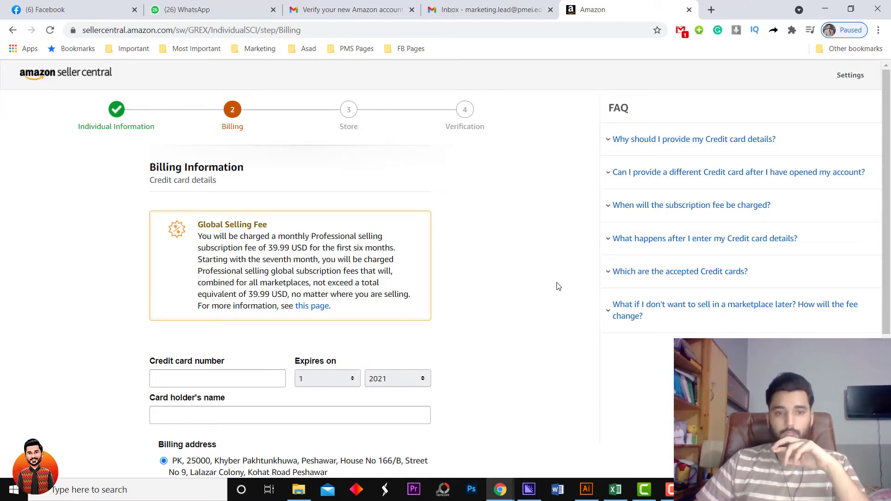
pyautogui.scroll(-1, 559, 287)
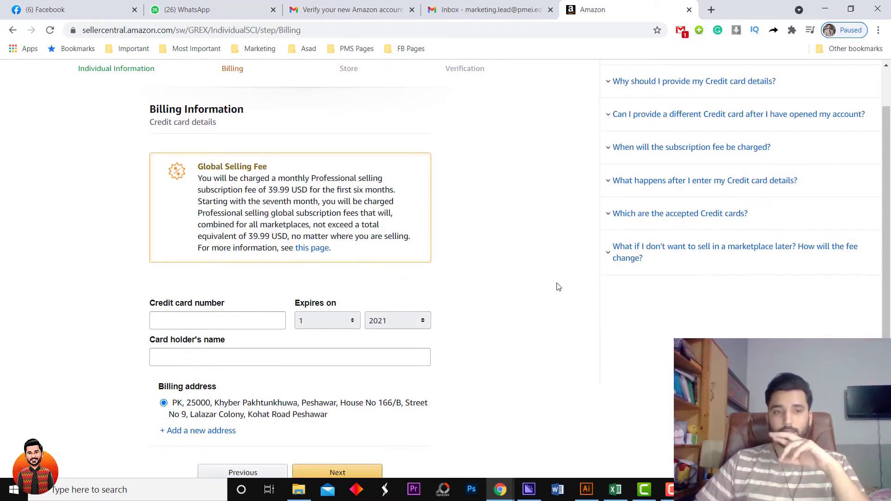
pyautogui.scroll(1, 559, 287)
pyautogui.click(211, 375)
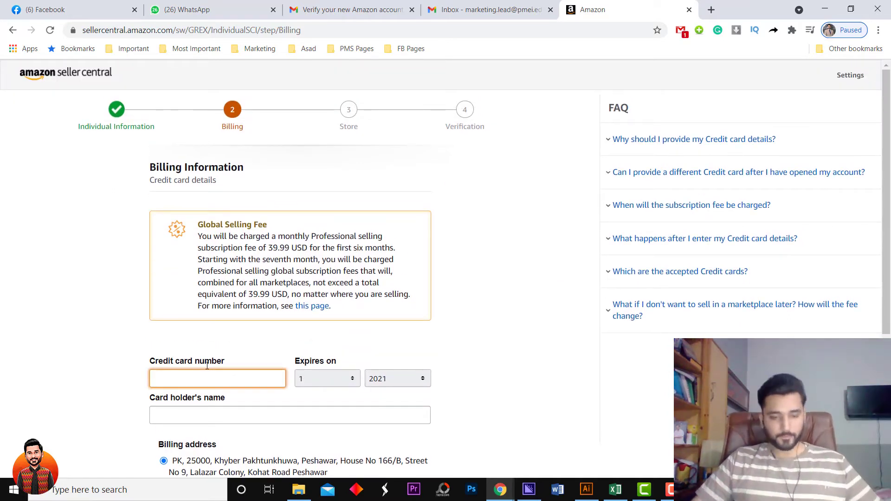
pyautogui.write('****')
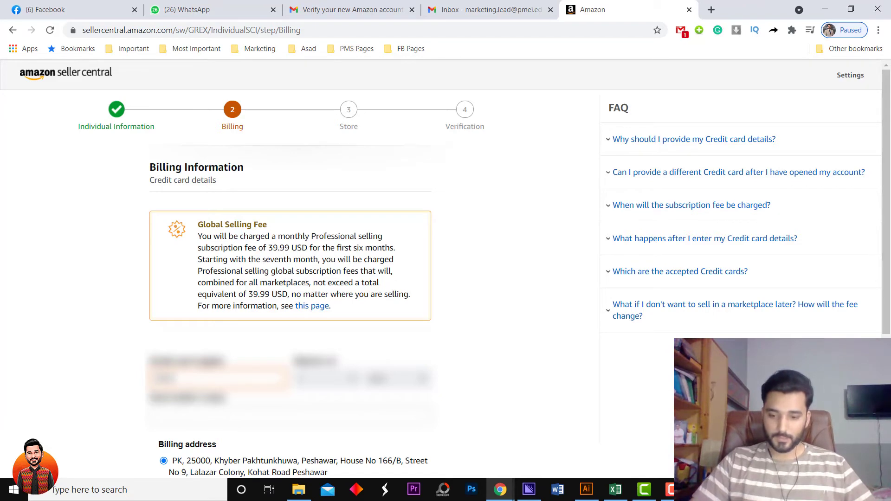
pyautogui.write('****')
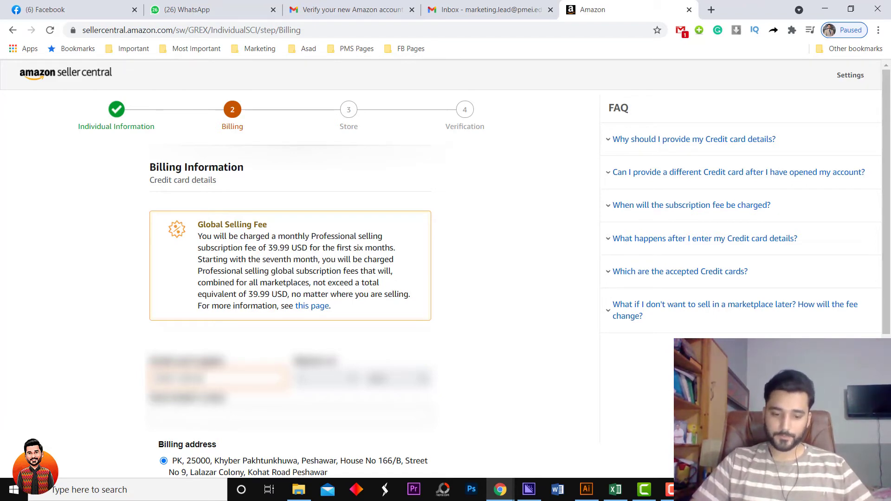
pyautogui.write('******')
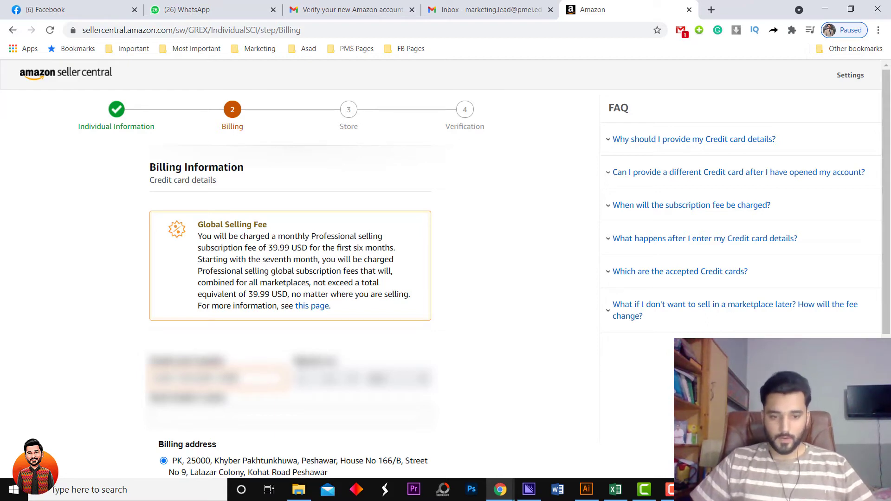
pyautogui.click(329, 379)
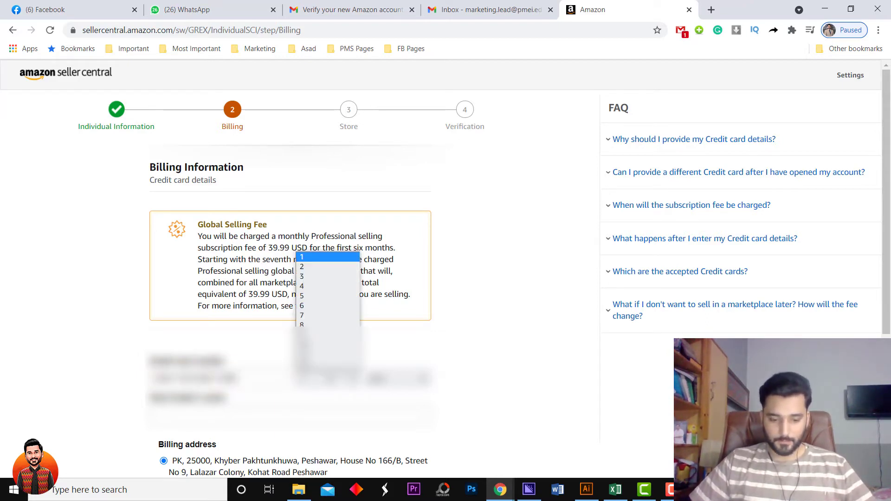
pyautogui.click(321, 364)
pyautogui.click(402, 379)
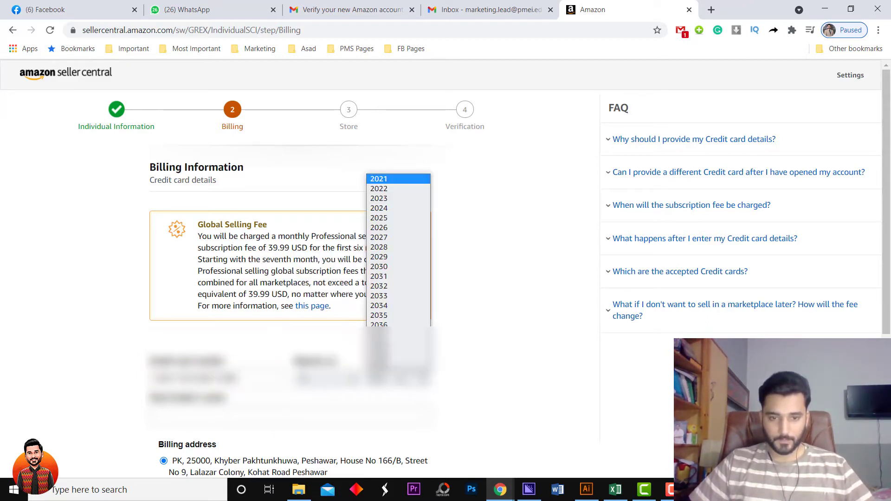
pyautogui.click(405, 200)
# Add the cardholder's name and submit the billing details.
pyautogui.scroll(-1, 503, 372)
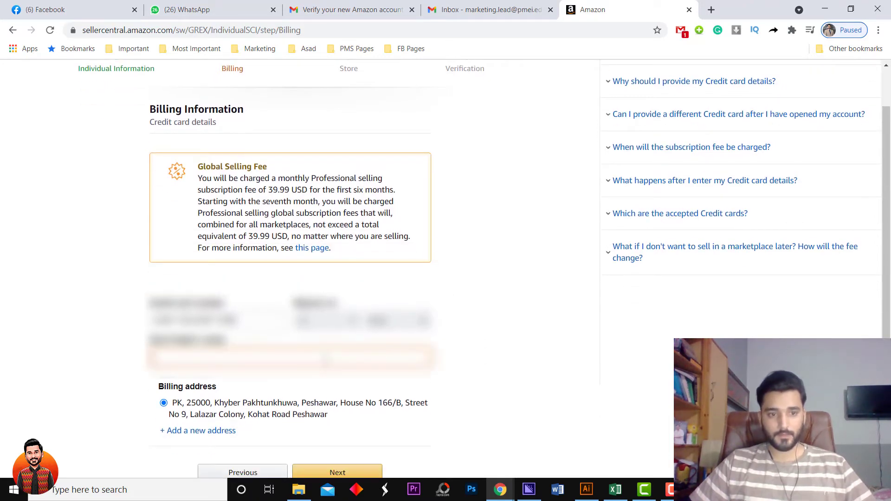
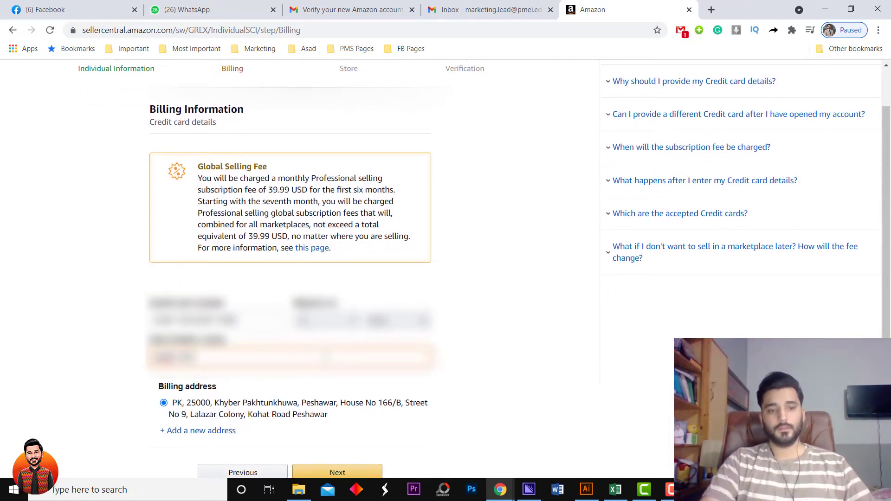
pyautogui.scroll(-1, 479, 356)
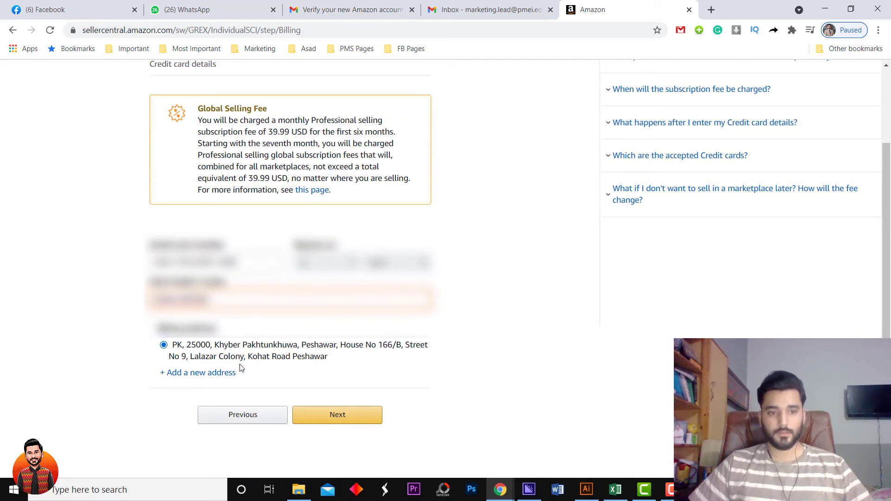
pyautogui.click(351, 414)
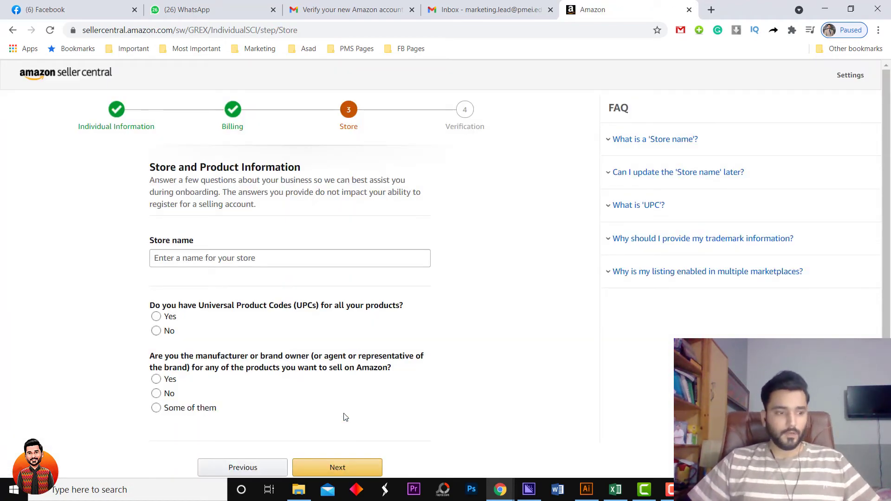
# Name the store 'AA Creations' and answer No to being the brand owner.
pyautogui.click(357, 253)
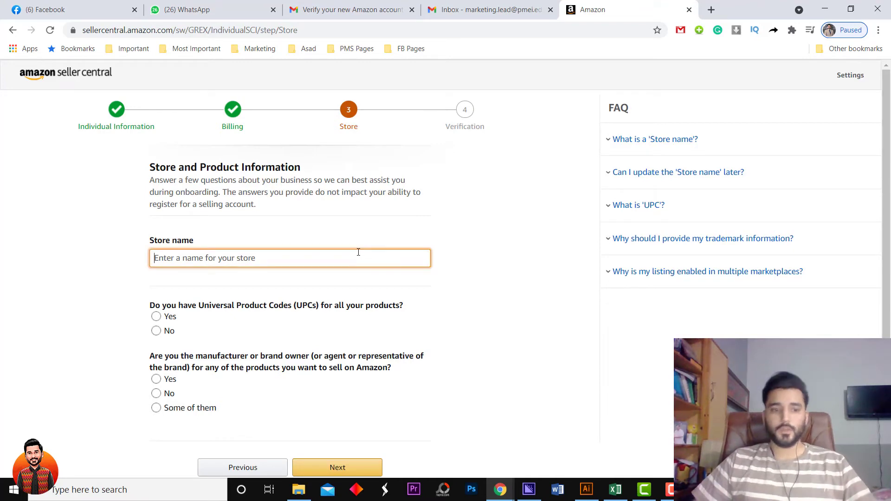
pyautogui.write('aa')
pyautogui.press('BackSpace')
pyautogui.write('AA Creations')
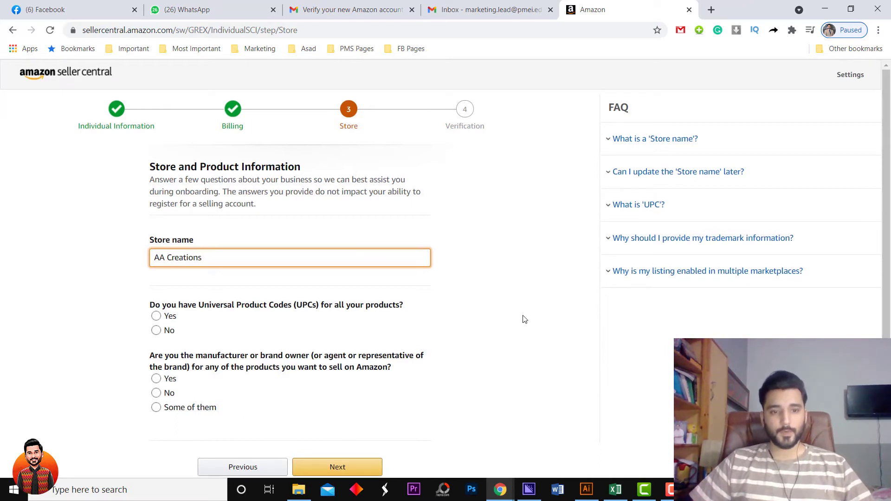
pyautogui.scroll(-1, 524, 319)
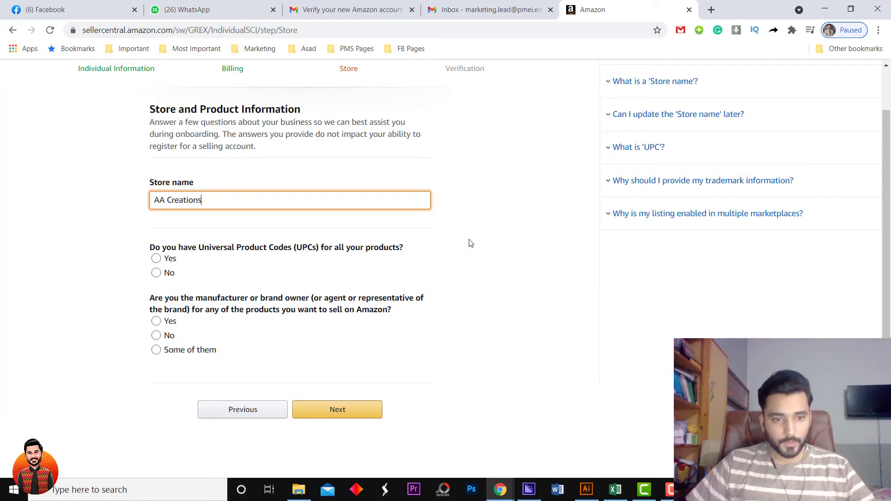
pyautogui.click(166, 322)
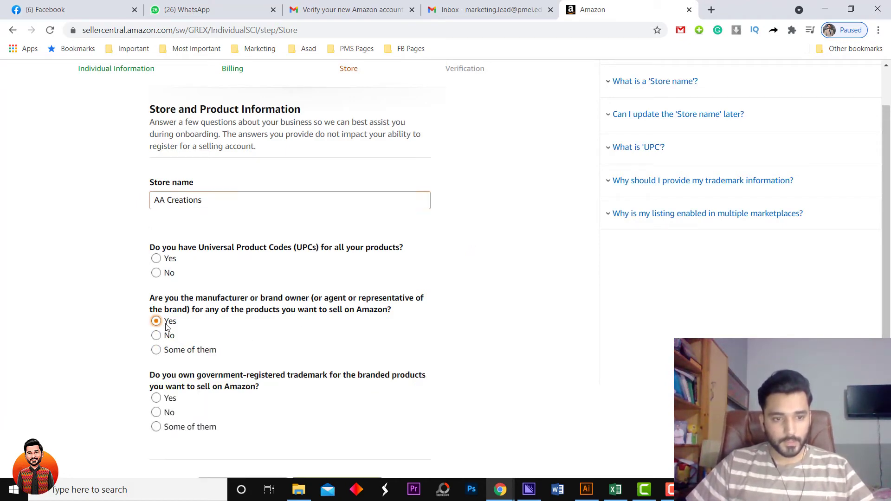
pyautogui.scroll(-1, 423, 328)
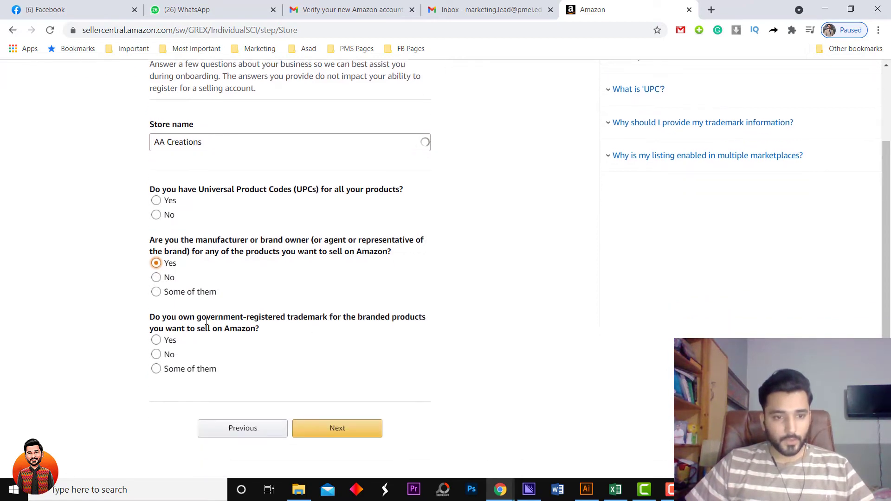
pyautogui.click(156, 277)
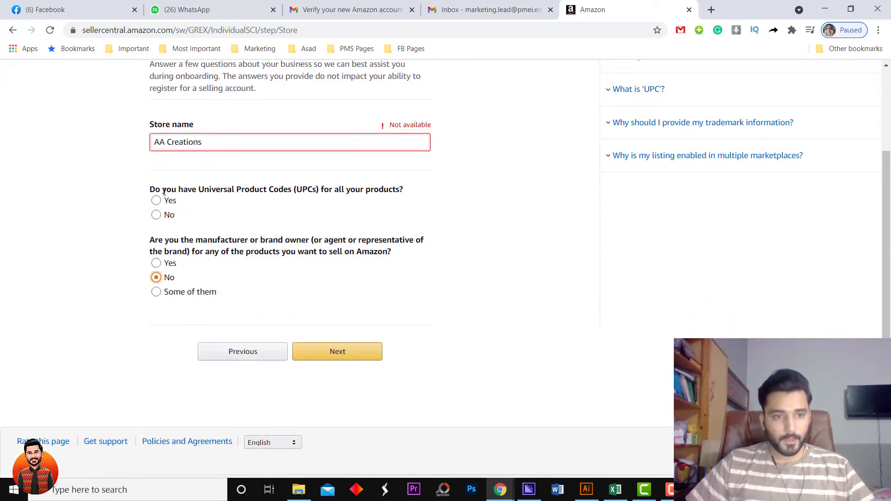
# Answer No to having UPCs for all products, after looking up UPCs on Google.
pyautogui.click(239, 200)
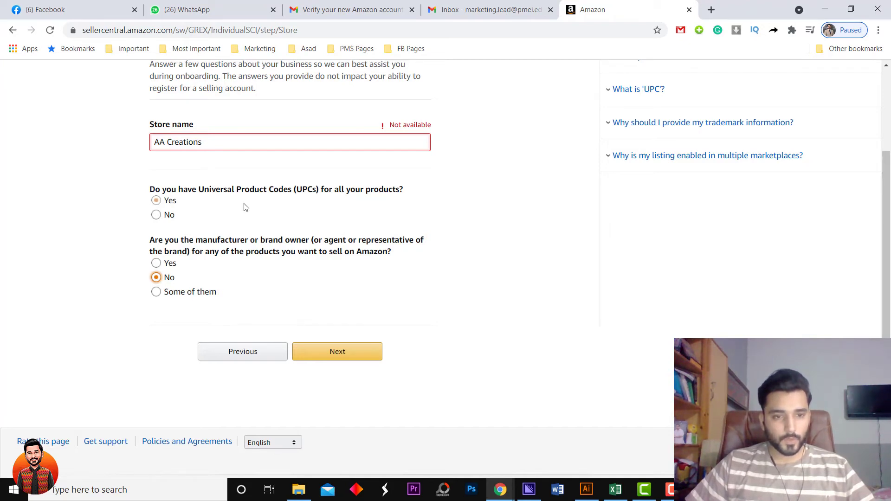
pyautogui.moveTo(198, 189)
pyautogui.mouseDown()
pyautogui.moveTo(328, 189)
pyautogui.moveTo(199, 189)
pyautogui.mouseUp()
pyautogui.click(322, 190)
pyautogui.rightClick(216, 190)
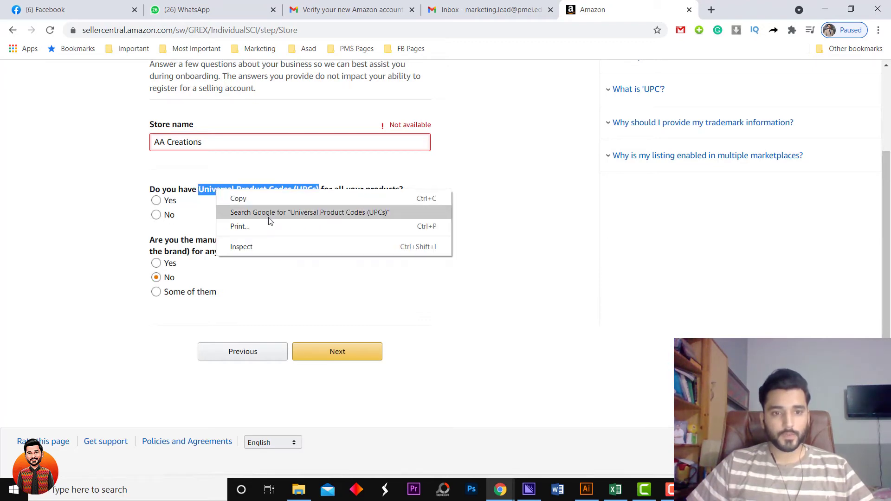
pyautogui.click(274, 213)
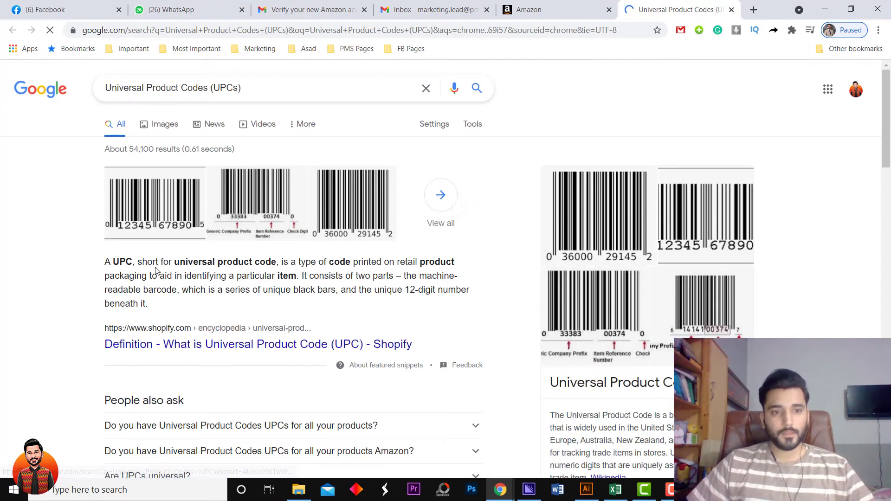
pyautogui.click(551, 9)
pyautogui.click(156, 215)
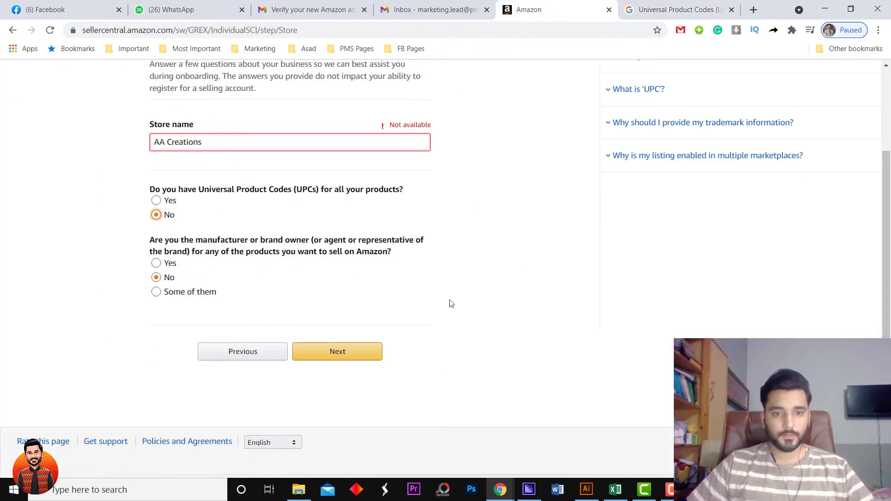
# Trim the unavailable store name to 'AA Creation' and recheck its availability.
pyautogui.click(351, 353)
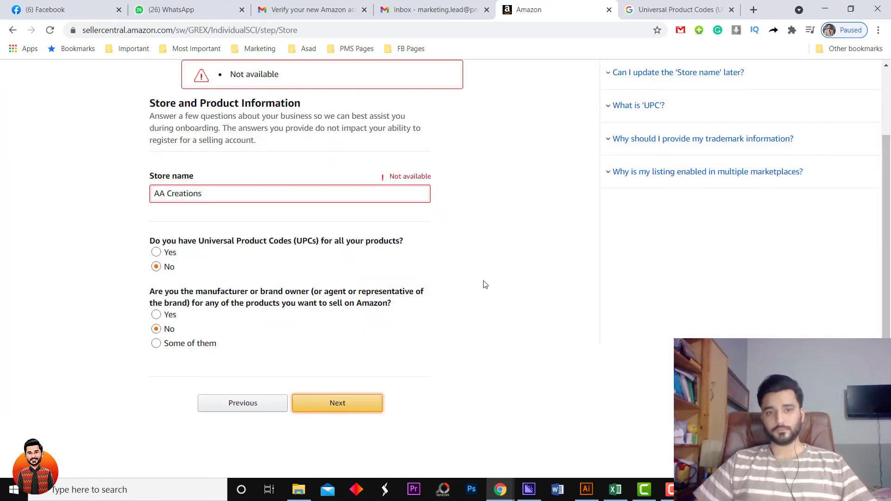
pyautogui.scroll(1, 485, 279)
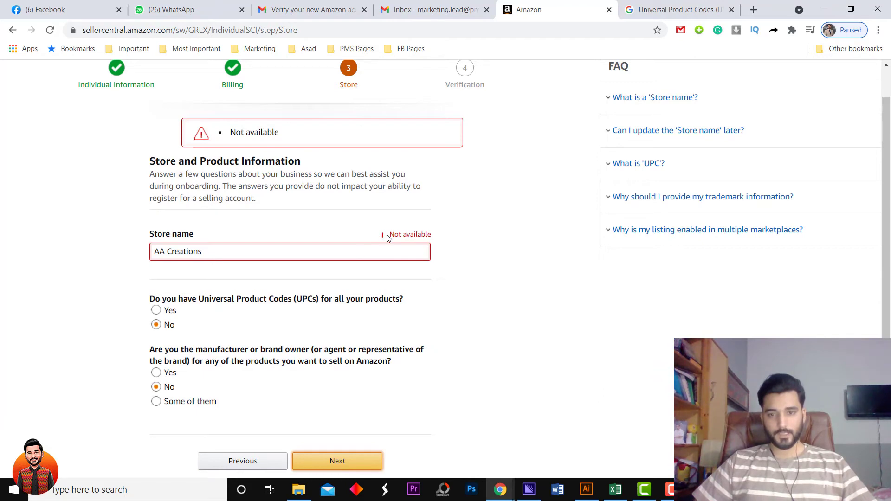
pyautogui.click(300, 252)
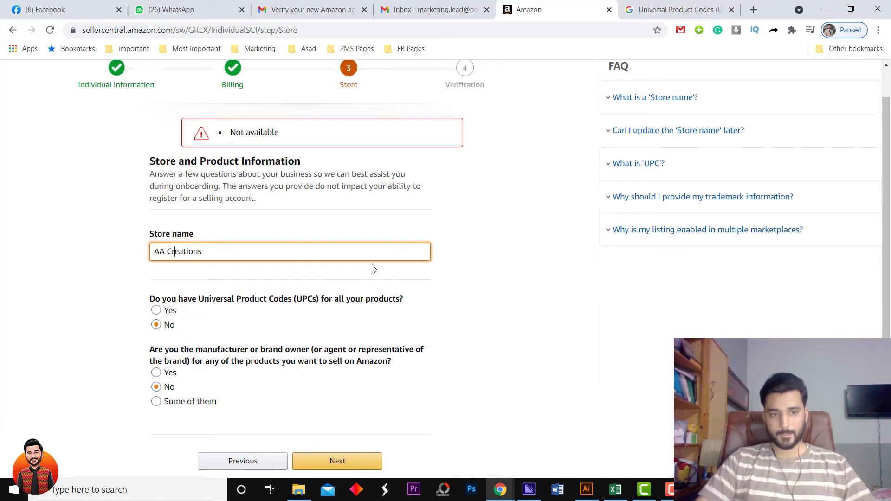
pyautogui.press('Right')
pyautogui.press('Right')
pyautogui.press('Right')
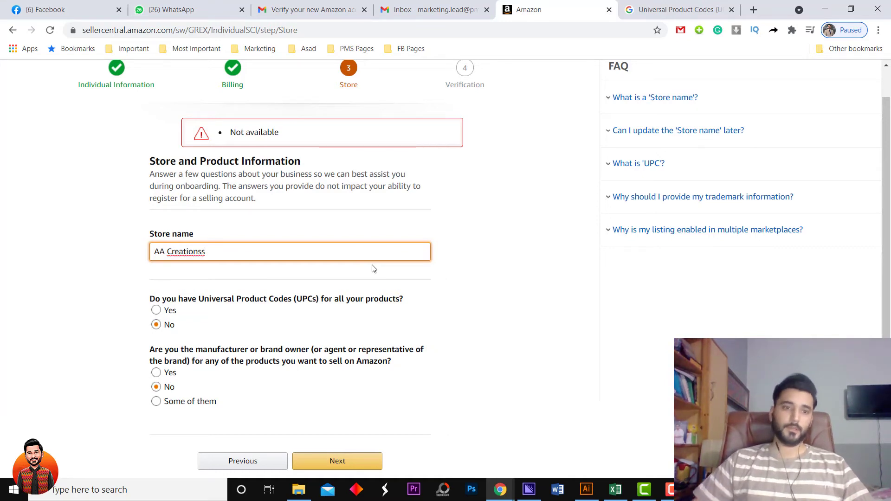
pyautogui.click(518, 249)
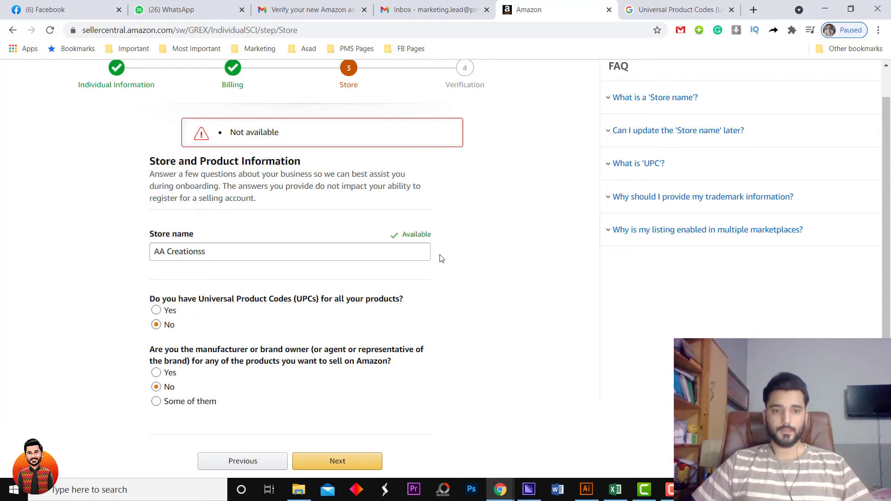
pyautogui.doubleClick(229, 254)
pyautogui.click(229, 254)
pyautogui.press('BackSpace')
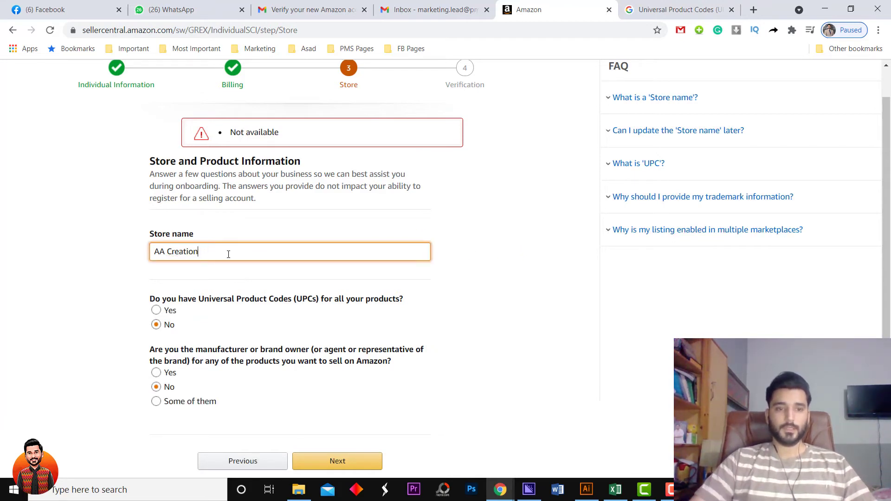
pyautogui.click(485, 235)
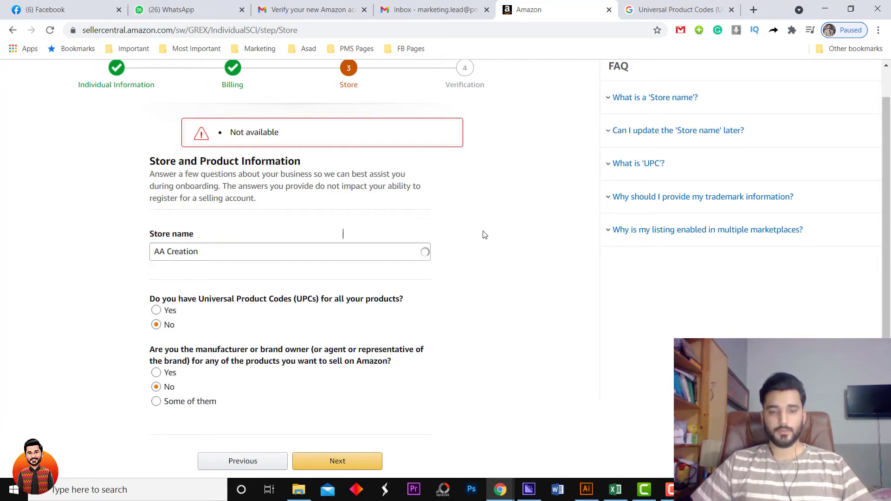
# Append 'by' plus the owner's first name to the store name and continue once Available.
pyautogui.click(213, 251)
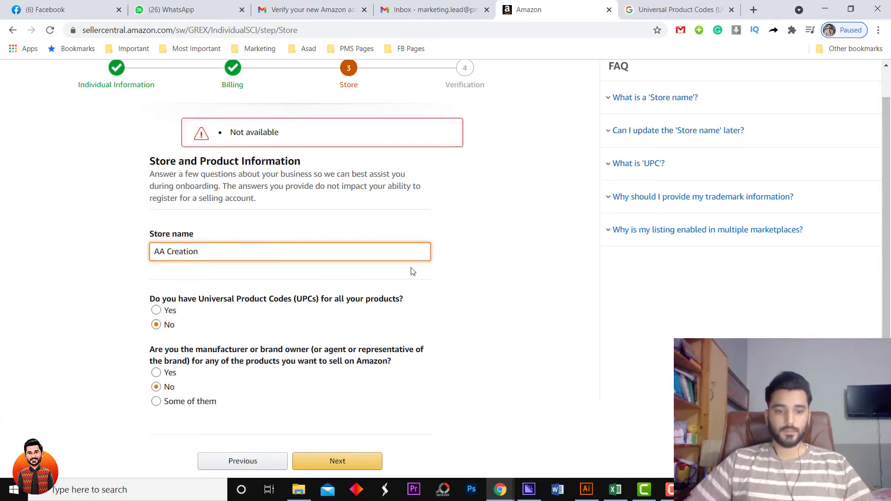
pyautogui.write('by ASa')
pyautogui.press('BackSpace')
pyautogui.write('sad')
pyautogui.click(531, 237)
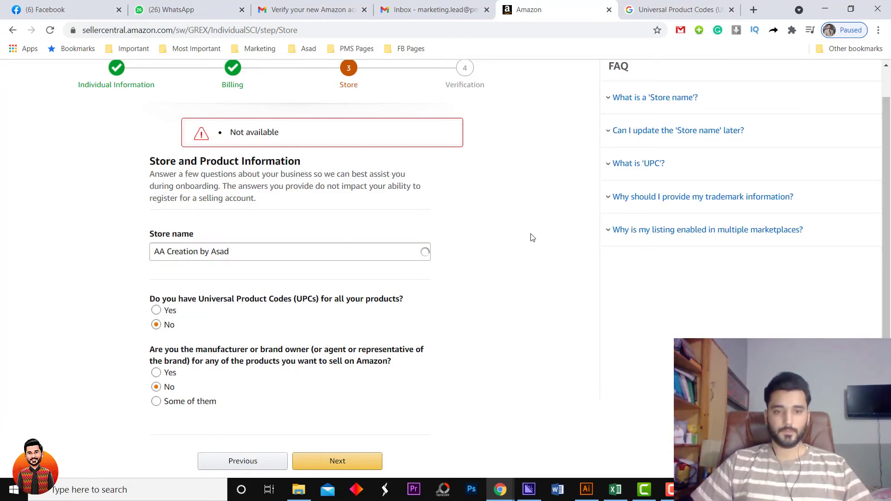
pyautogui.scroll(-3, 399, 288)
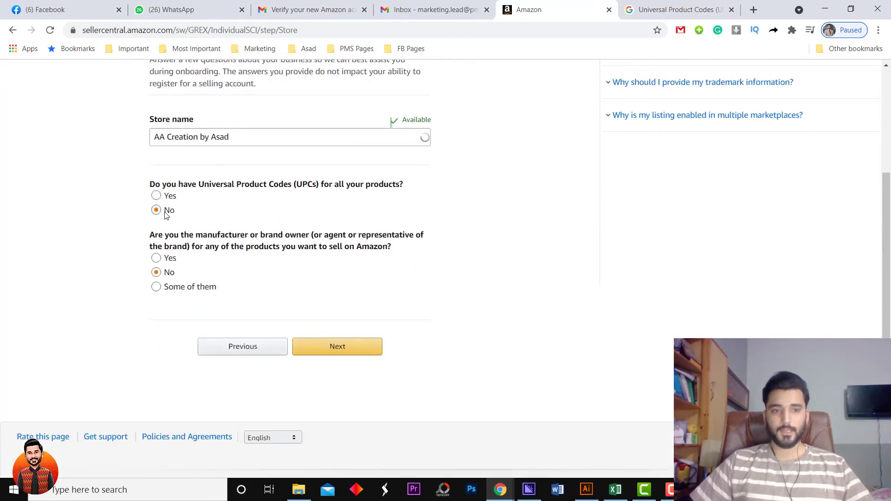
pyautogui.click(340, 342)
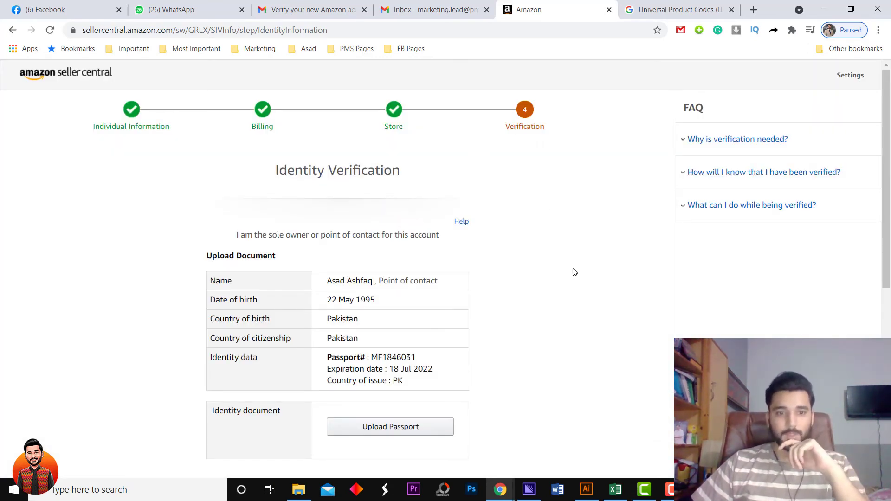
# Scroll down the Identity Verification page to the passport and bank statement uploads.
pyautogui.scroll(-1, 568, 270)
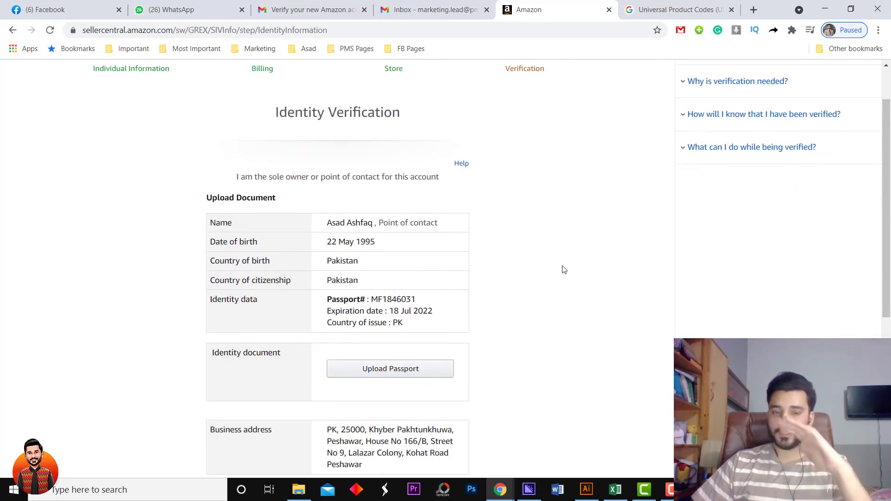
pyautogui.scroll(-1, 423, 307)
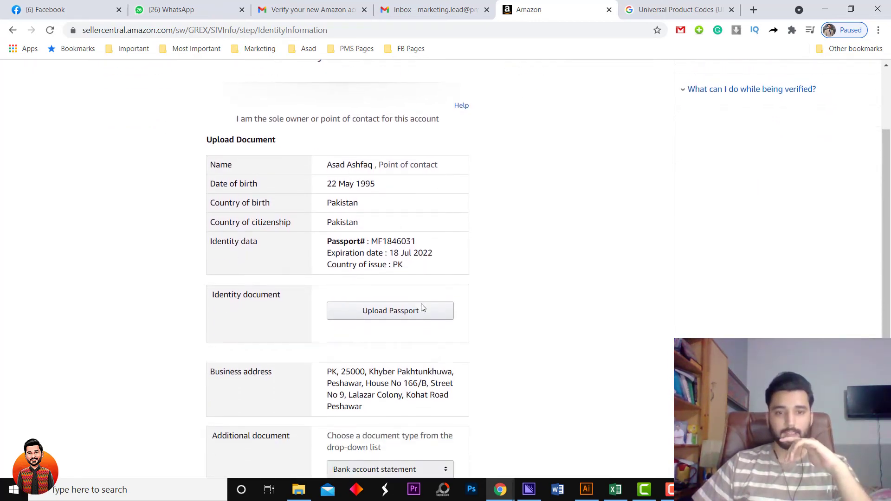
pyautogui.scroll(-1, 504, 308)
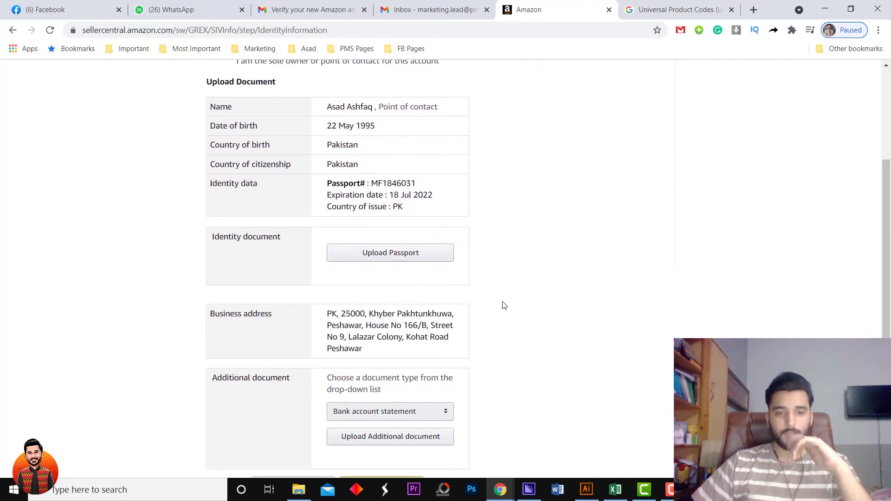
# Upload the passport image from the Pictures folder as the identity document.
pyautogui.click(380, 255)
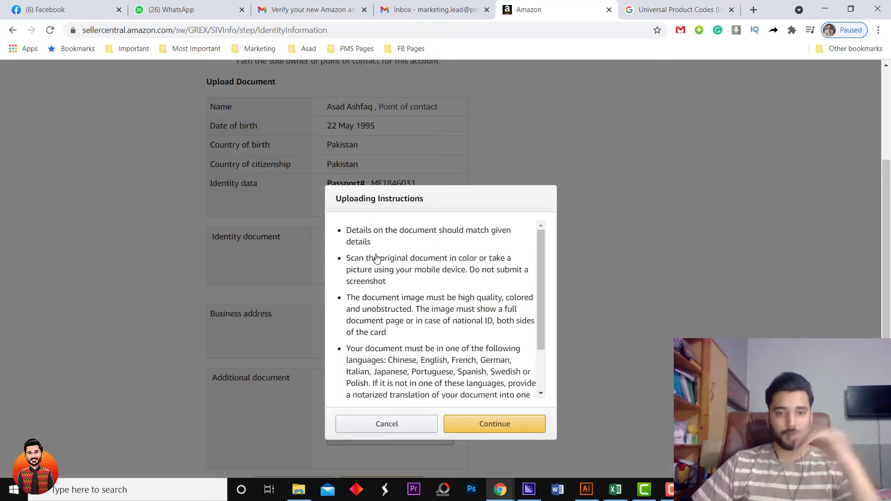
pyautogui.scroll(-2, 463, 361)
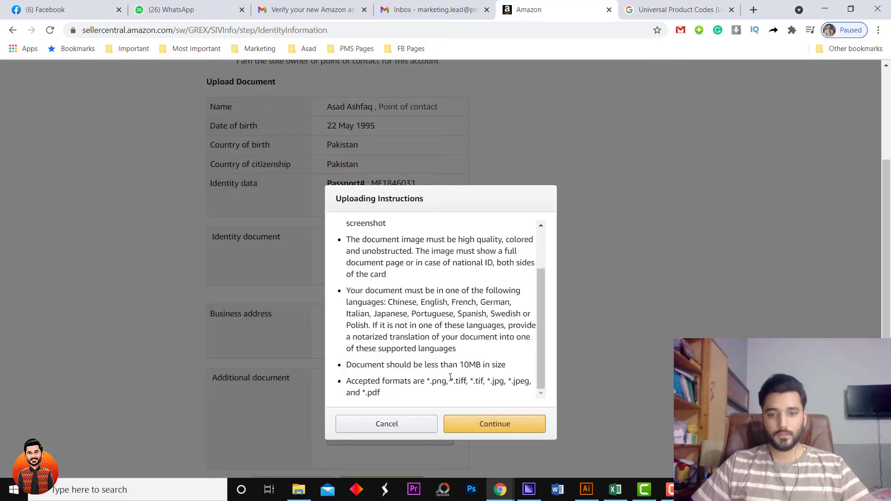
pyautogui.click(487, 423)
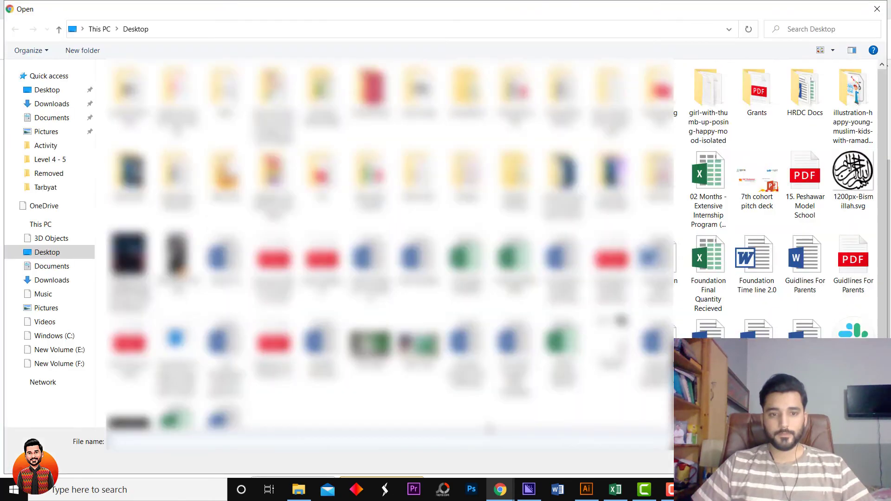
pyautogui.click(46, 308)
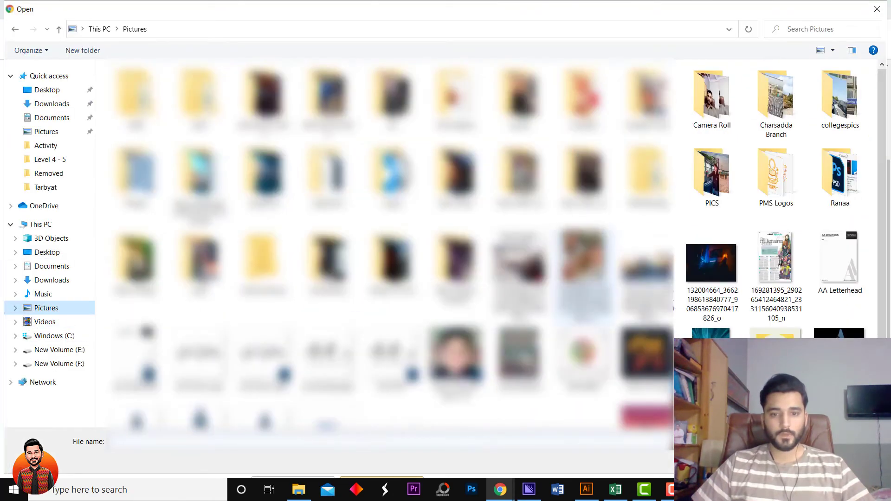
pyautogui.scroll(-1, 696, 316)
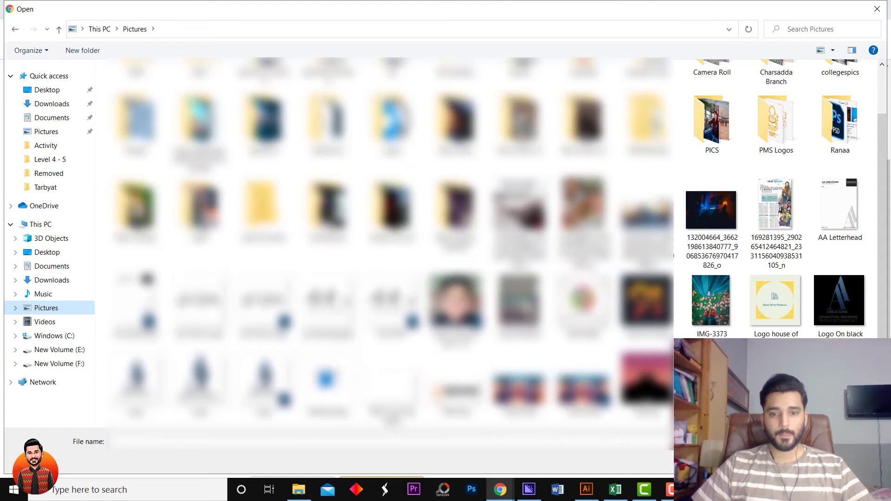
pyautogui.doubleClick(527, 307)
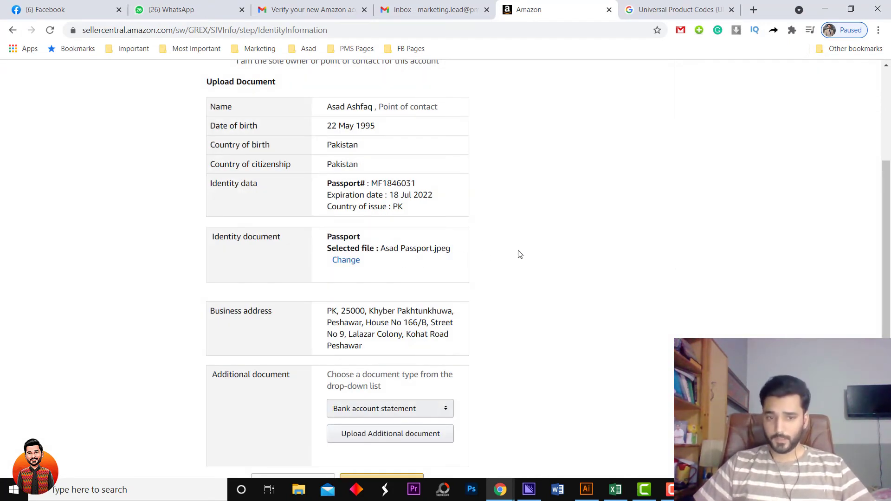
pyautogui.scroll(-1, 519, 255)
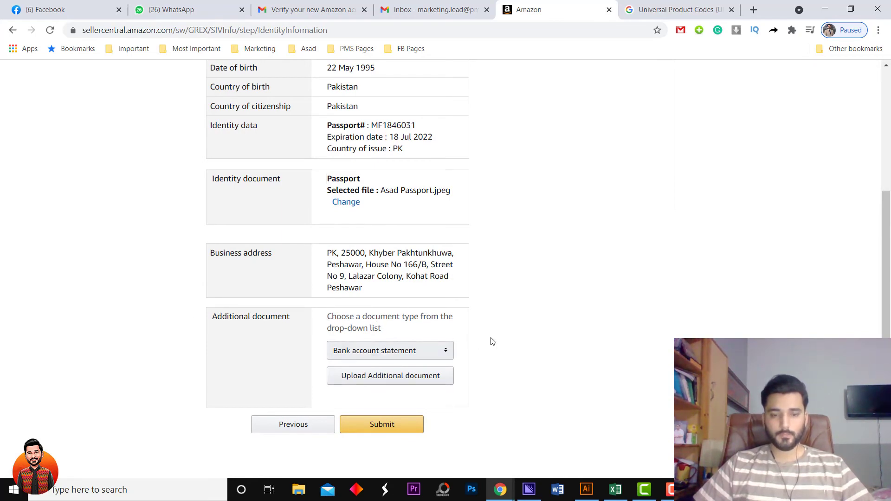
pyautogui.scroll(-2, 378, 269)
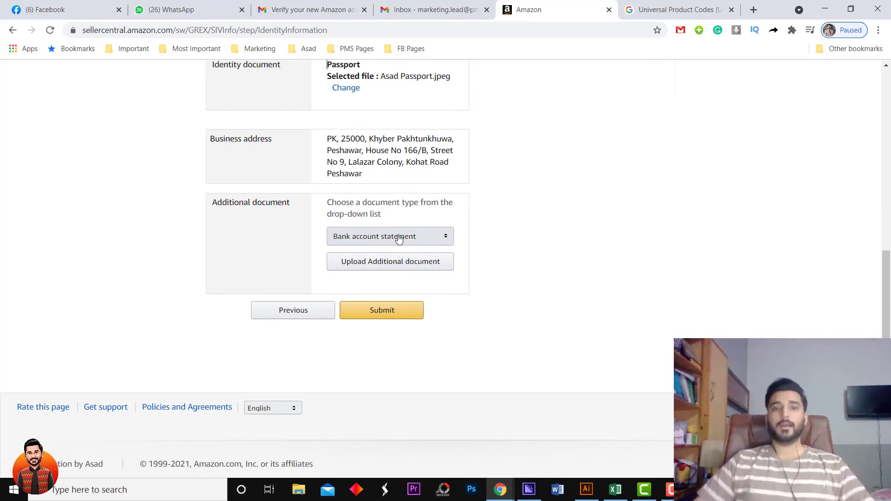
# Upload the Account PDF from the Desktop as the bank account statement.
pyautogui.click(396, 270)
pyautogui.click(479, 425)
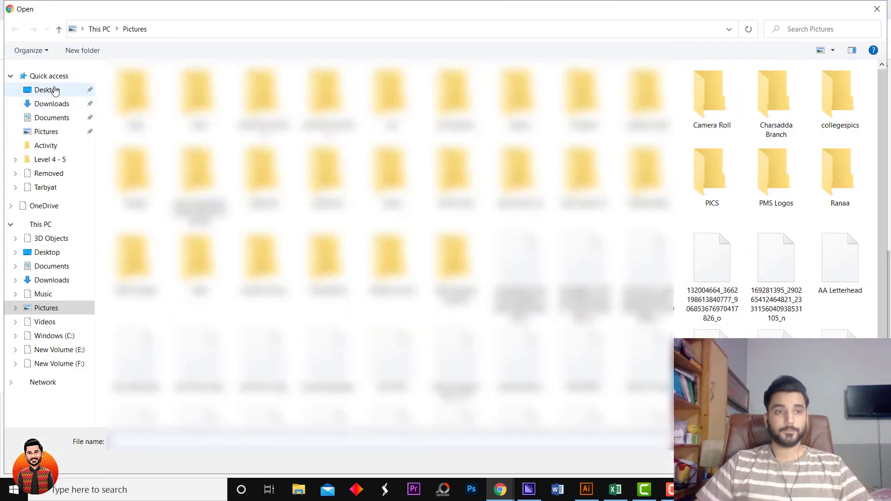
pyautogui.click(46, 89)
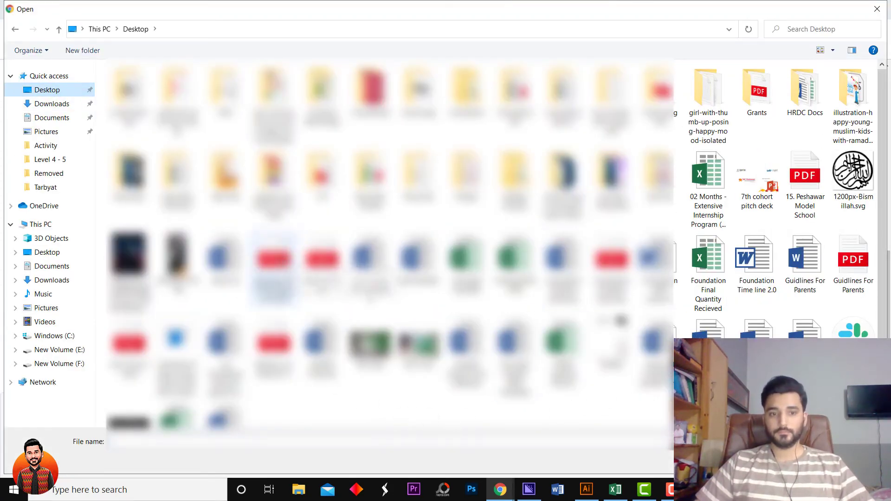
pyautogui.doubleClick(274, 265)
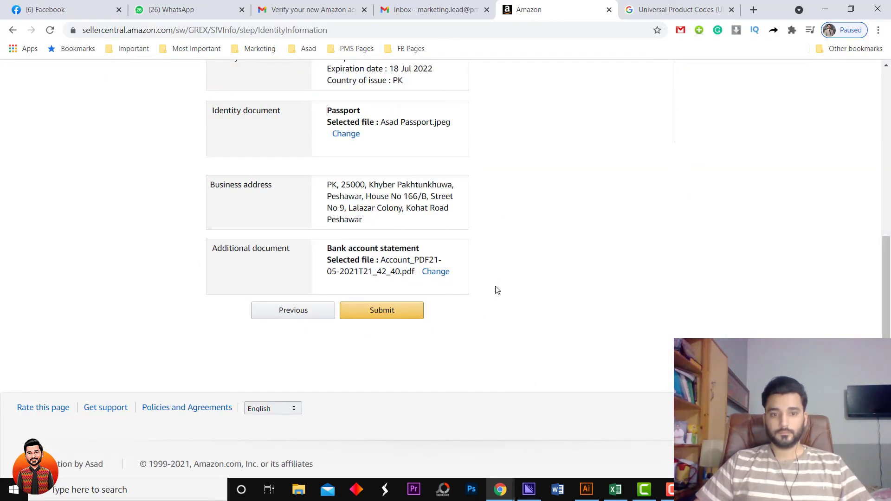
pyautogui.scroll(6, 497, 293)
pyautogui.scroll(-6, 495, 299)
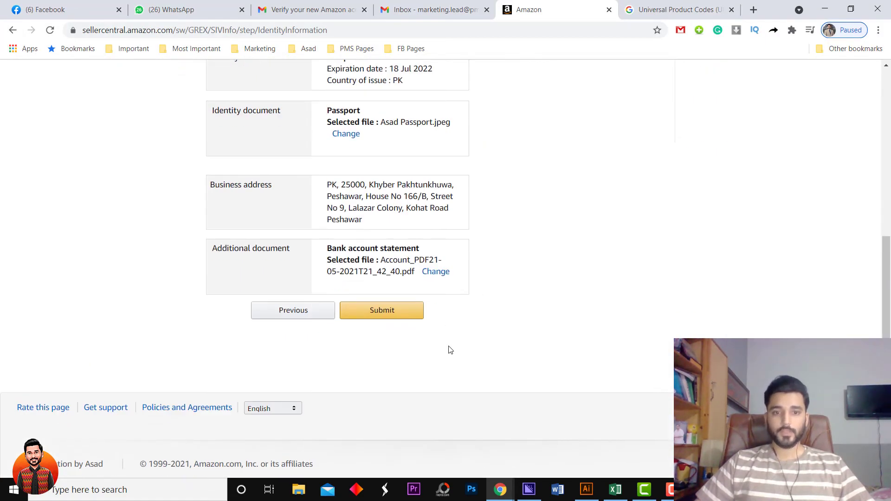
# Submit the passport and bank statement for verification, then hide the submitted-information summary.
pyautogui.click(388, 311)
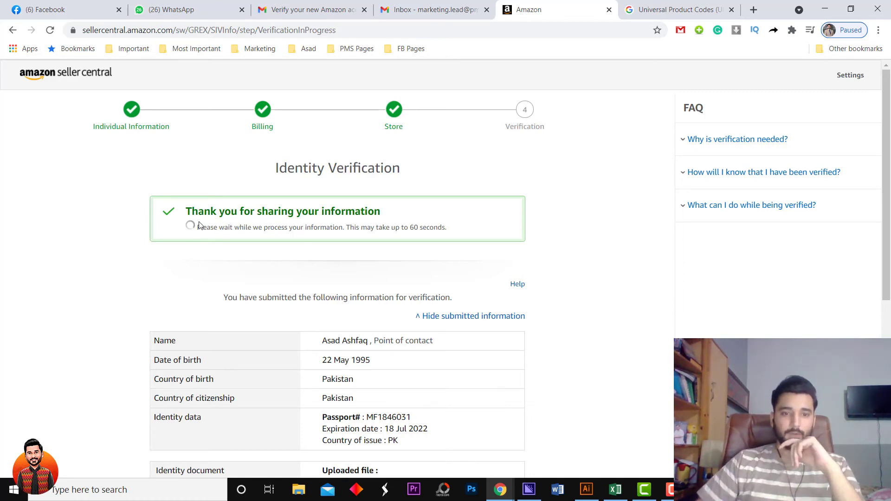
pyautogui.scroll(-6, 581, 351)
pyautogui.scroll(6, 576, 357)
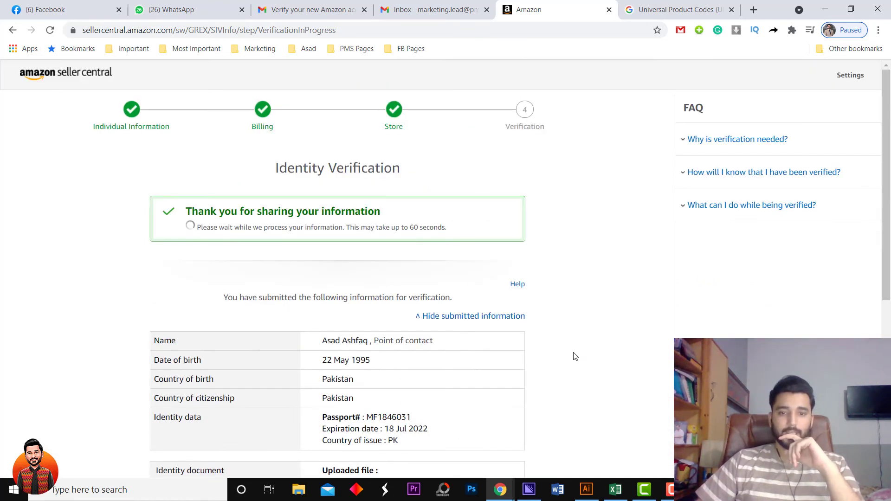
pyautogui.click(469, 316)
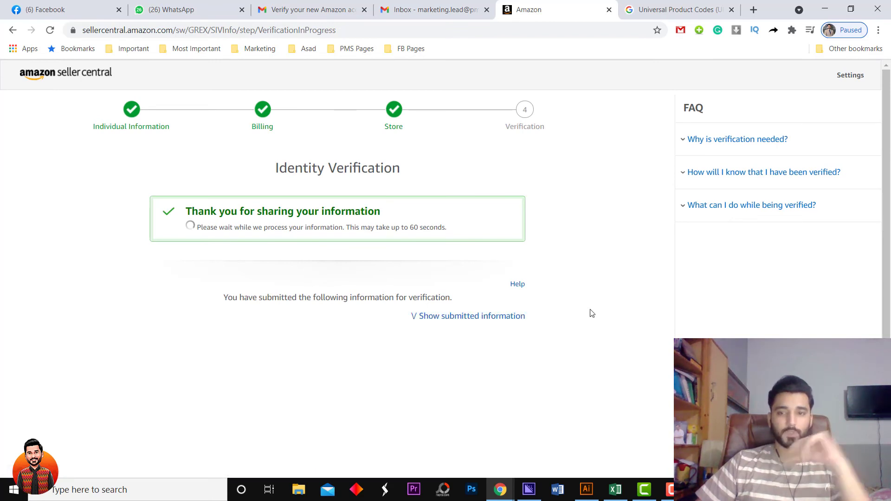